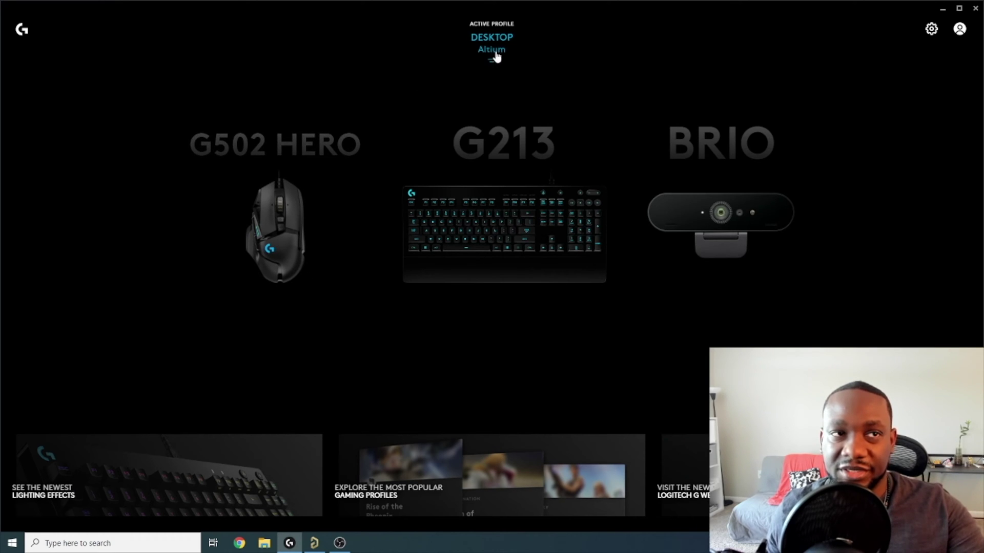
Show the G502 HERO's button assignments, compare the Default profile, then return to Altium
{"action": "left_click", "coordinate": [272, 220]}
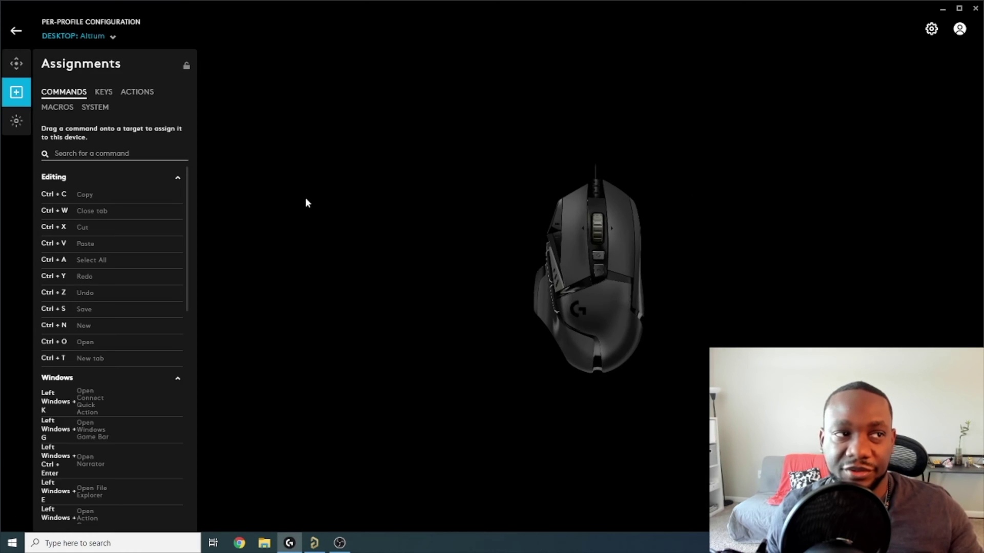
{"action": "left_click", "coordinate": [103, 37]}
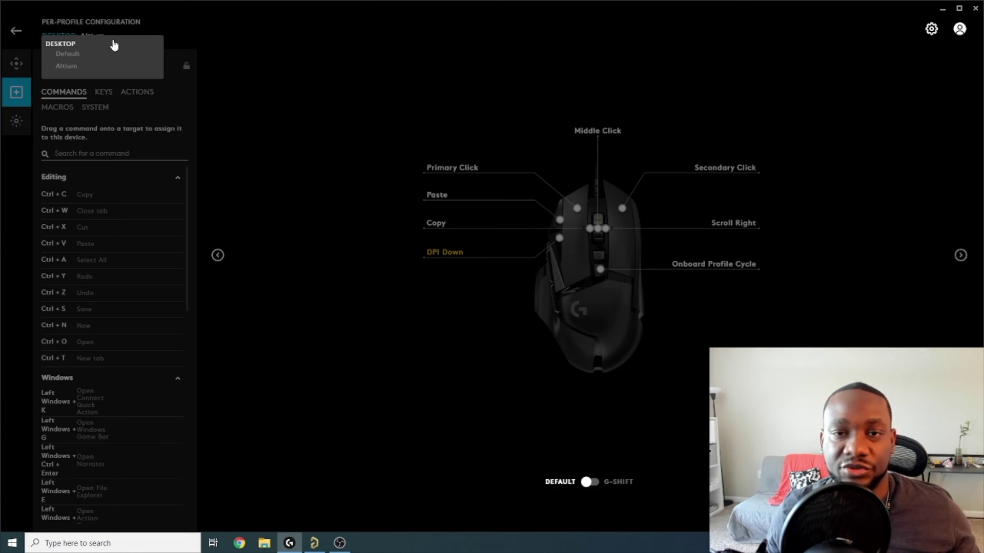
{"action": "left_click", "coordinate": [70, 54]}
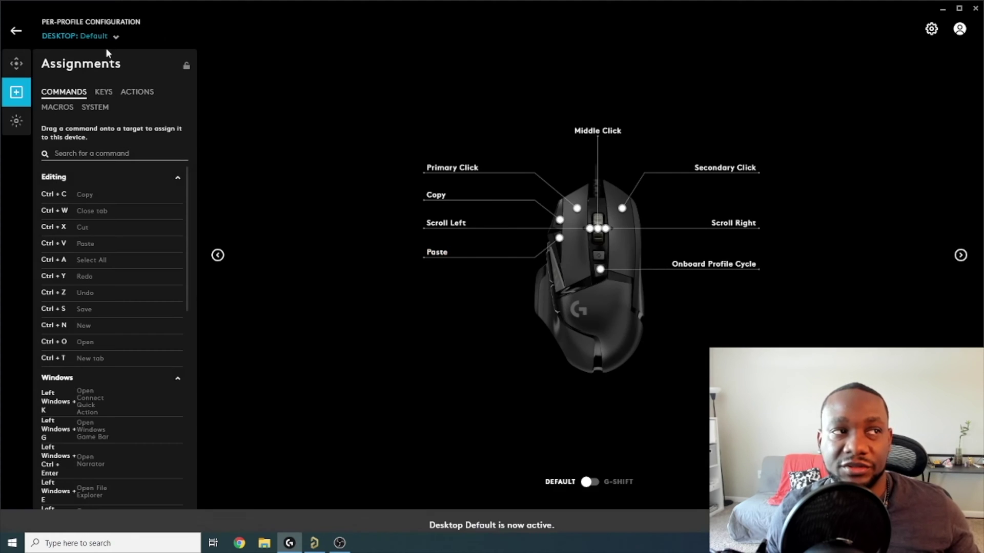
{"action": "left_click", "coordinate": [113, 38]}
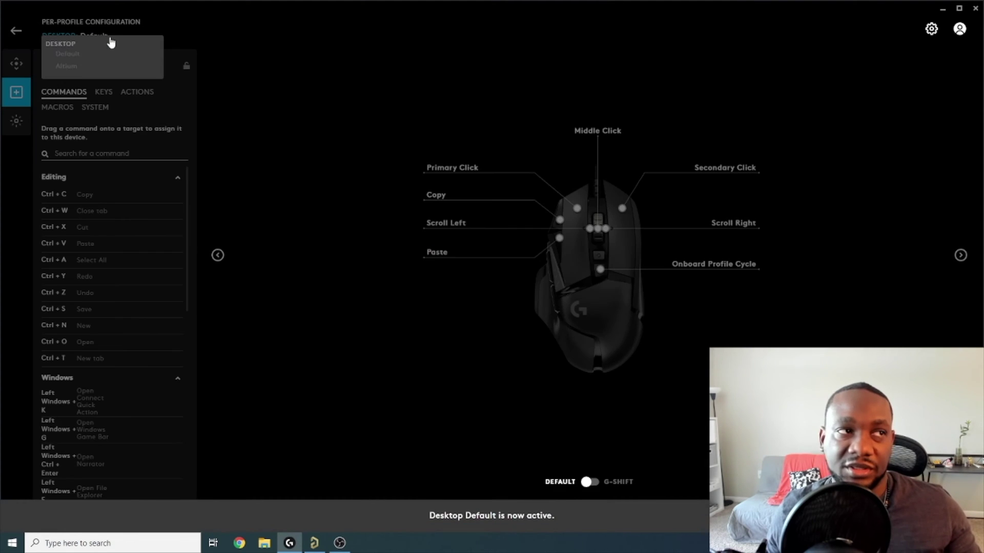
{"action": "left_click", "coordinate": [67, 70]}
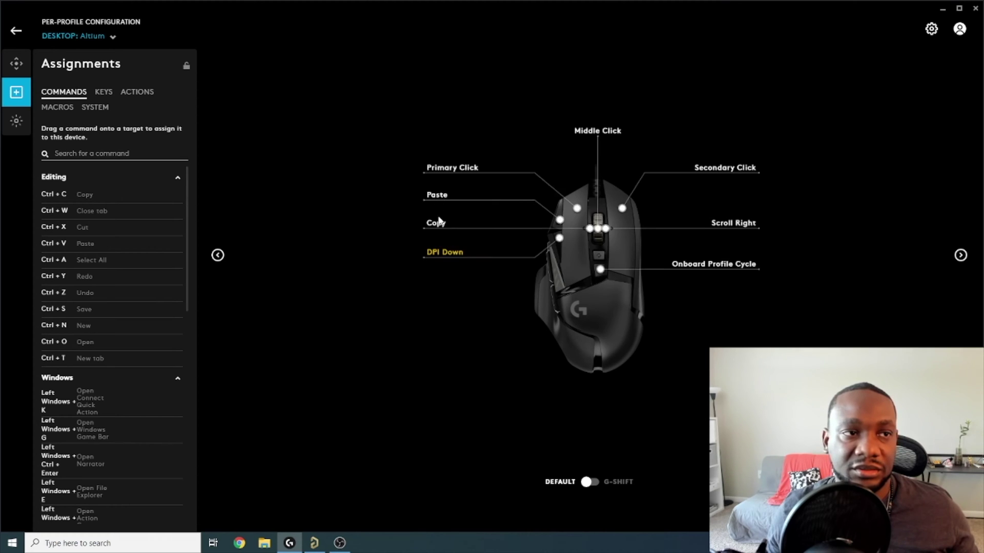
Assign Copy to the upper side button and Paste to the lower side button
{"action": "left_click_drag", "start_coordinate": [439, 223], "coordinate": [440, 200]}
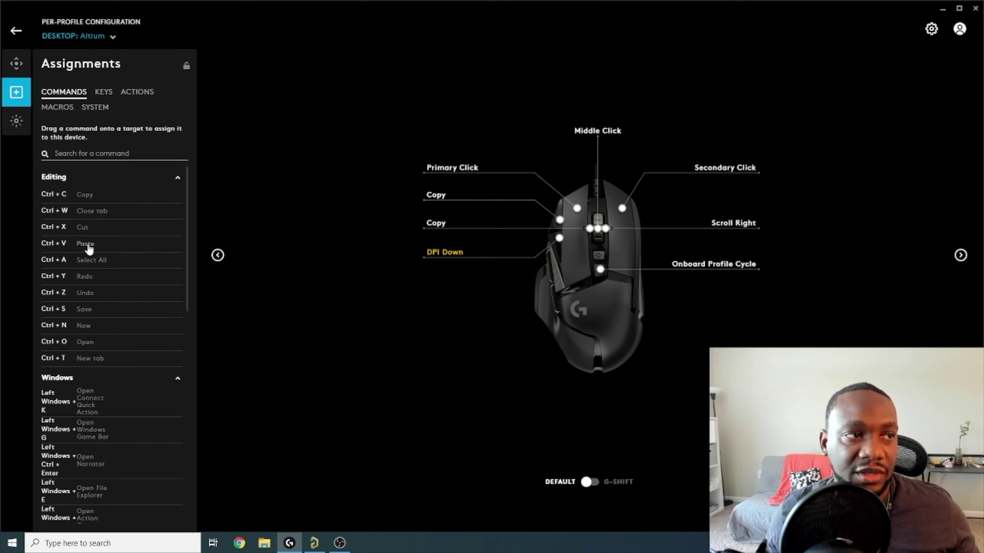
{"action": "left_click_drag", "start_coordinate": [89, 248], "coordinate": [446, 258]}
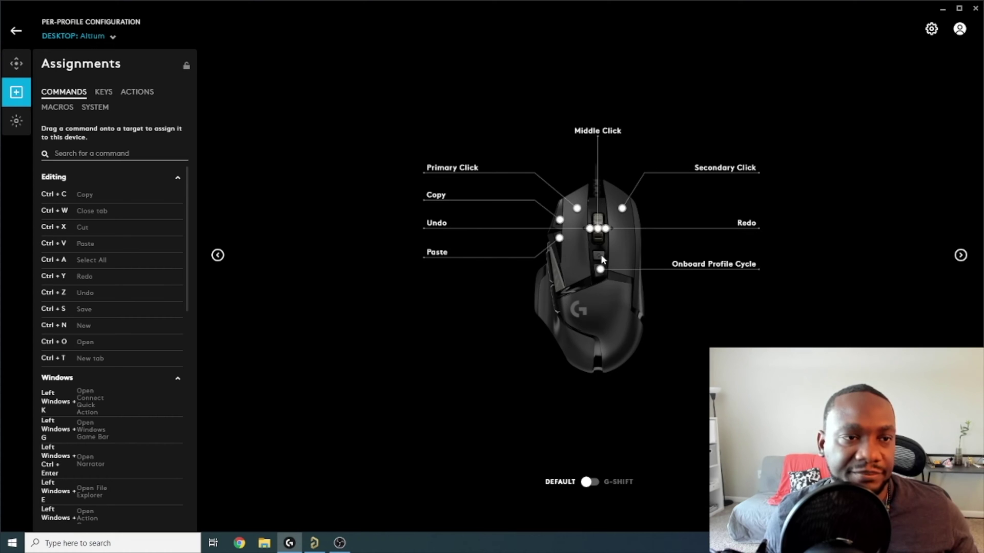
In the side view, assign Close tab and Save to the thumb buttons, undoing one mistaken drop
{"action": "left_click", "coordinate": [217, 255]}
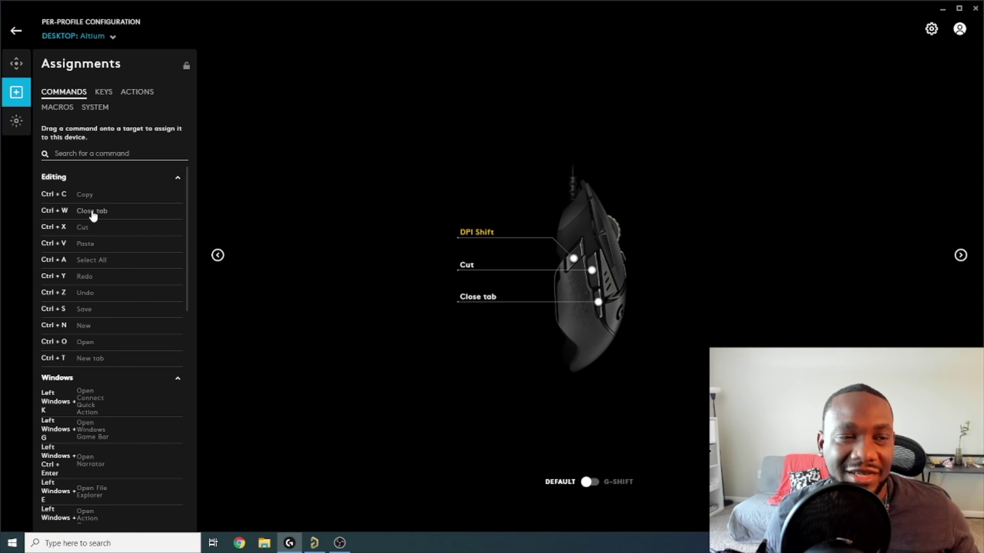
{"action": "left_click_drag", "start_coordinate": [93, 216], "coordinate": [476, 272]}
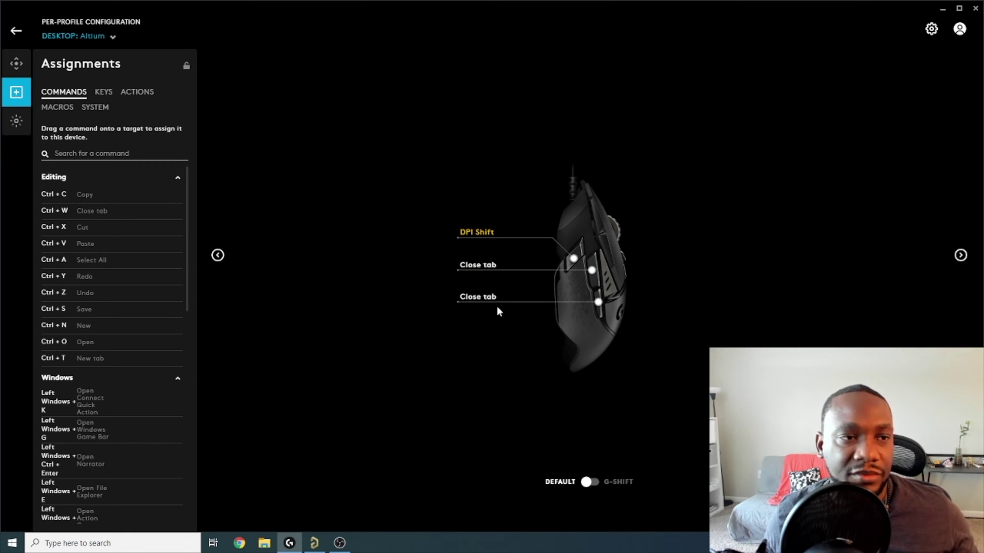
{"action": "key", "text": "ctrl+z"}
{"action": "left_click", "coordinate": [72, 92]}
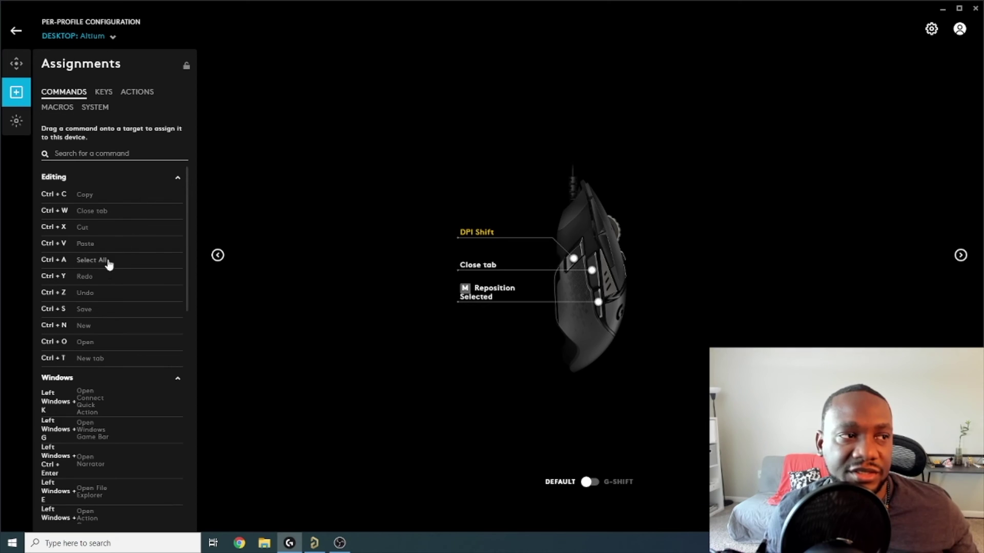
{"action": "left_click_drag", "start_coordinate": [84, 309], "coordinate": [493, 238]}
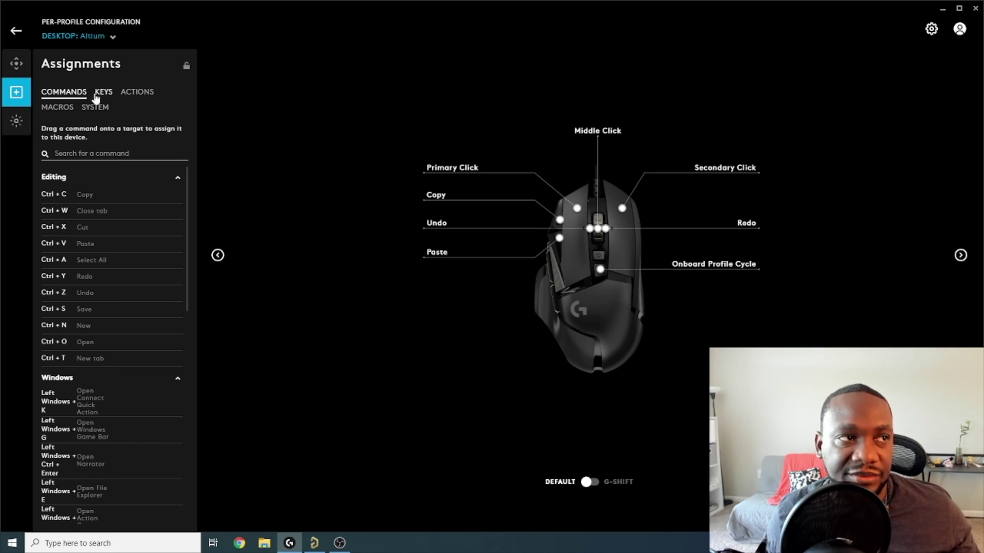
Create a new macro named Smart Paste set to No Repeat
{"action": "left_click", "coordinate": [66, 108]}
{"action": "left_click", "coordinate": [105, 179]}
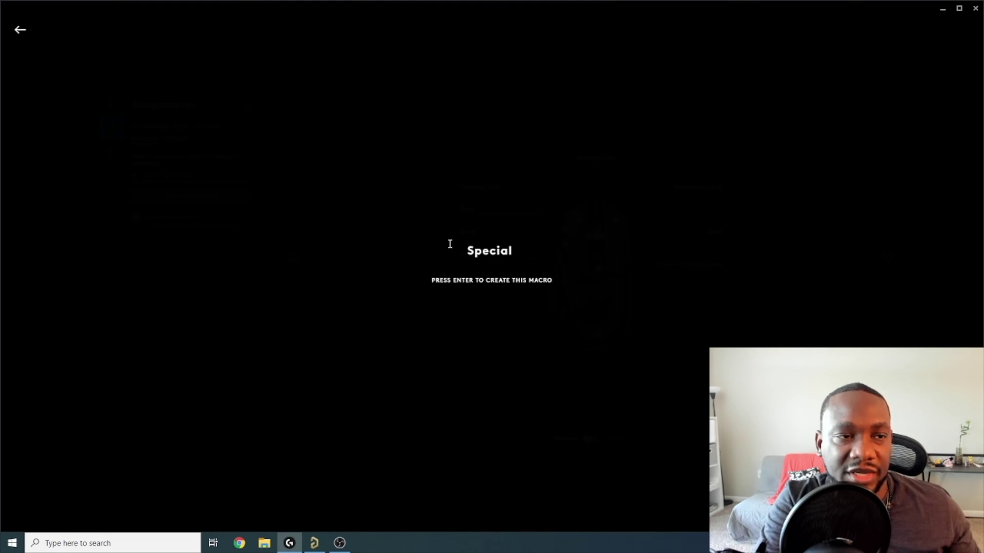
{"action": "type", "text": "mart Paste"}
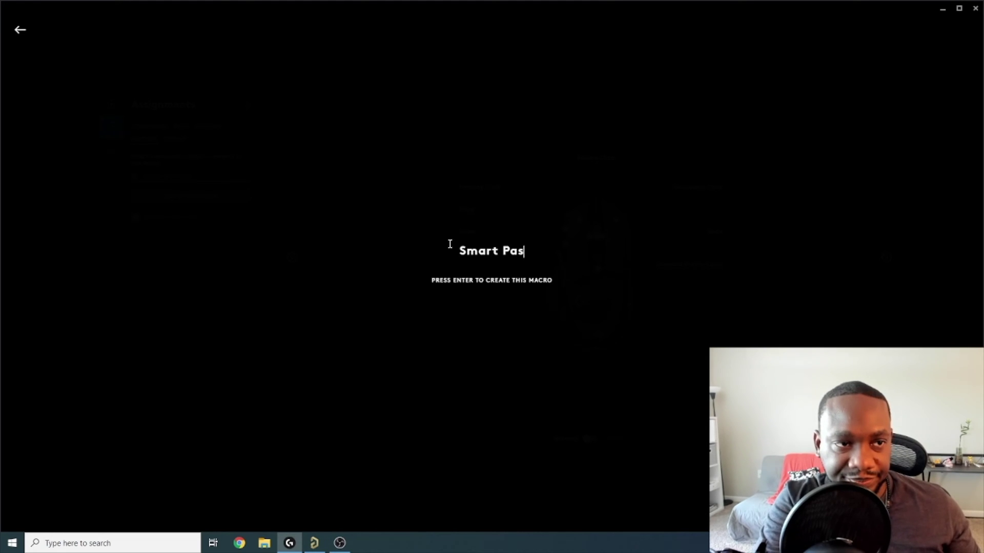
{"action": "key", "text": "Return"}
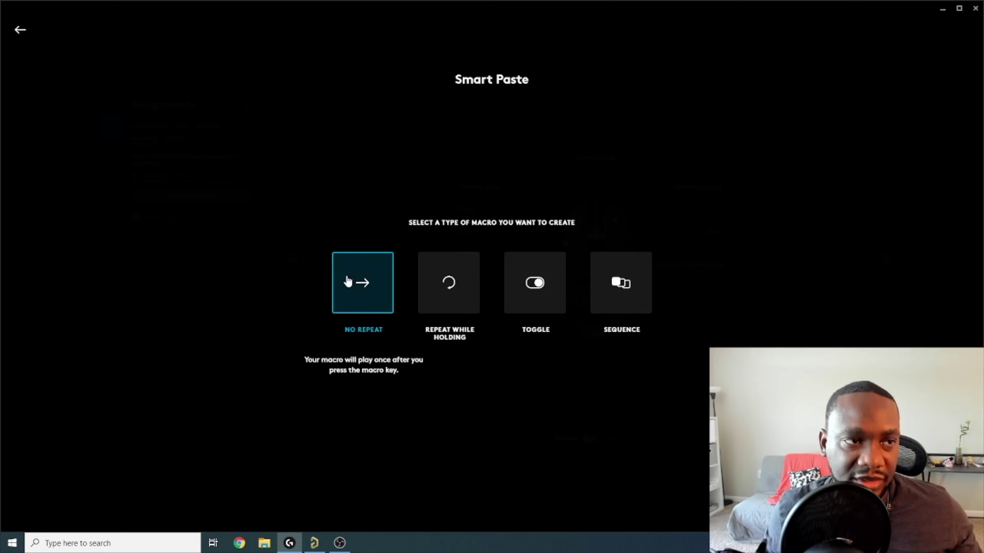
{"action": "left_click", "coordinate": [363, 282]}
Record Shift + Ctrl + V as the Smart Paste macro's keystrokes and save it
{"action": "left_click", "coordinate": [192, 313]}
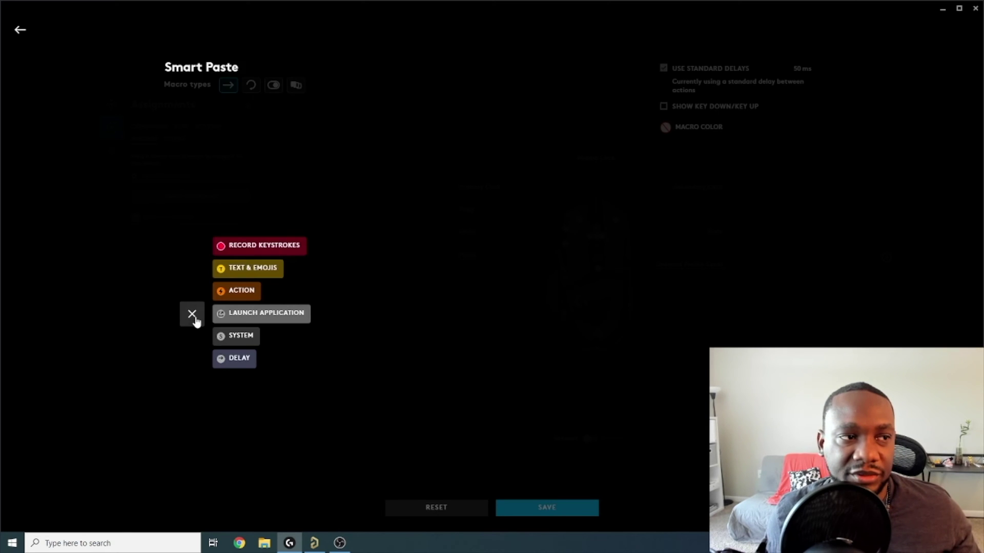
{"action": "left_click", "coordinate": [248, 247]}
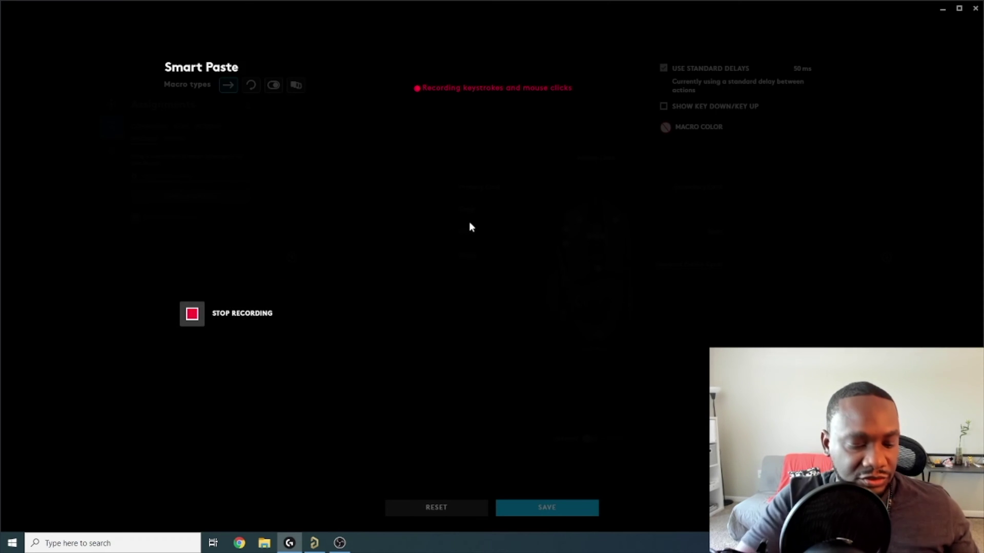
{"action": "key", "text": "ctrl+shift+v"}
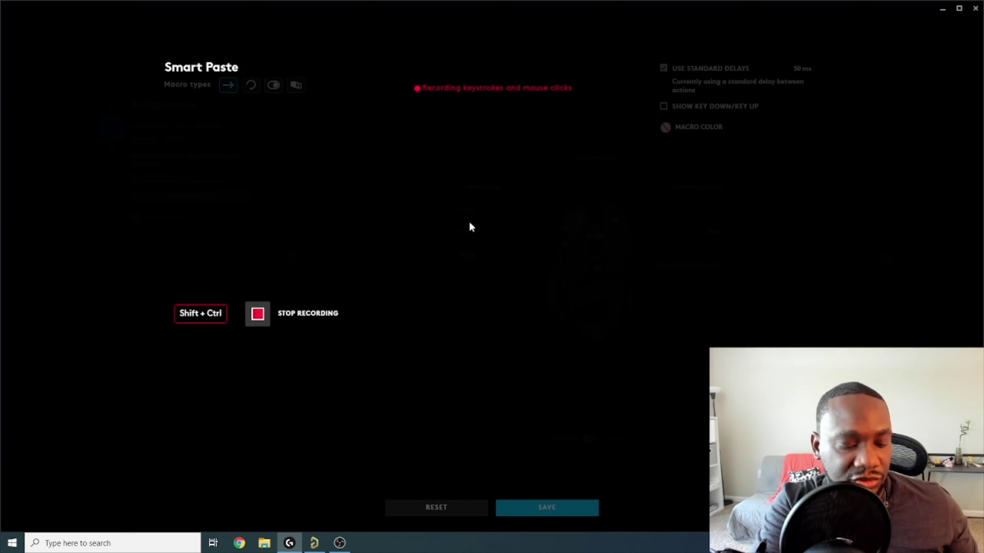
{"action": "left_click", "coordinate": [310, 314]}
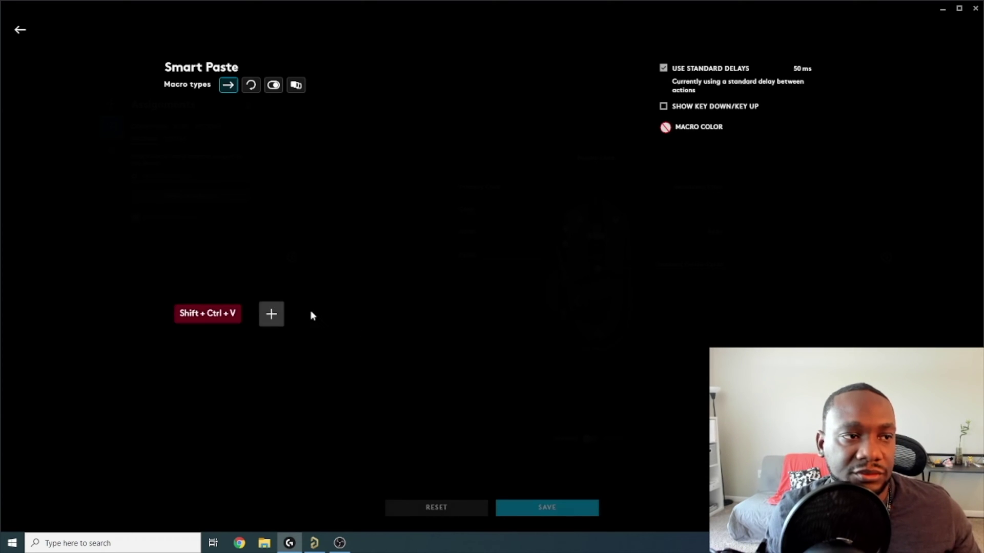
{"action": "left_click", "coordinate": [537, 510]}
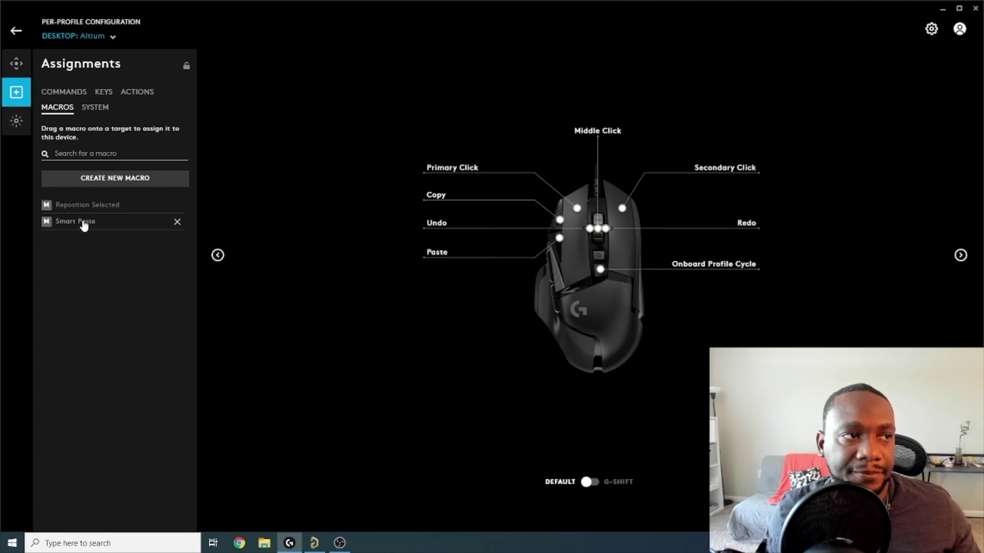
Assign the Smart Paste macro to the Scroll Right tilt in place of Redo
{"action": "left_click_drag", "start_coordinate": [83, 226], "coordinate": [749, 231]}
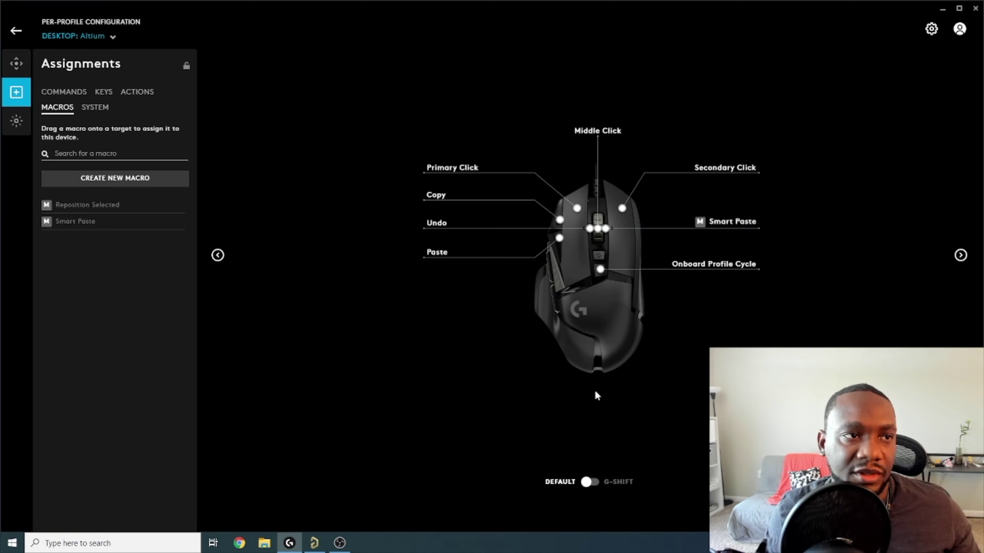
{"action": "left_click", "coordinate": [217, 255]}
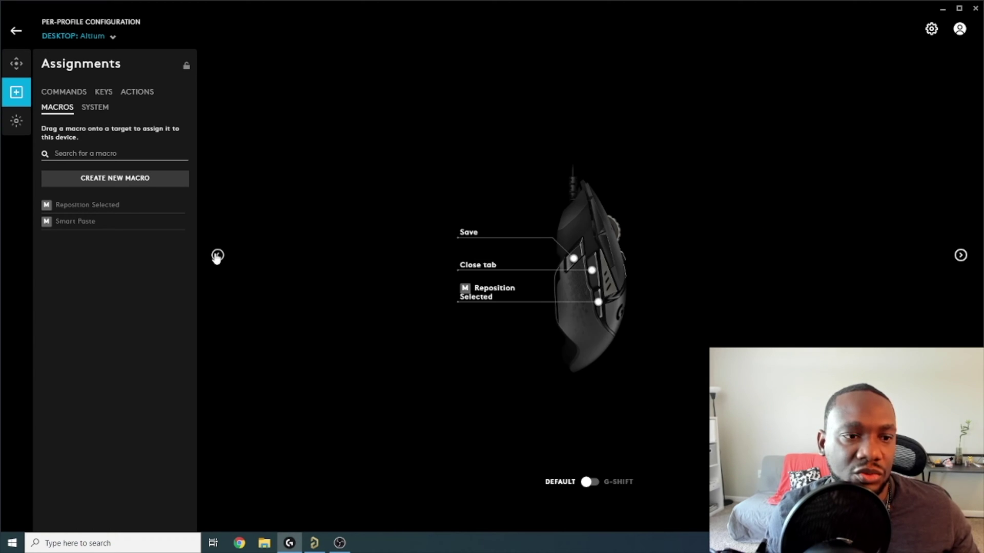
{"action": "left_click", "coordinate": [217, 255]}
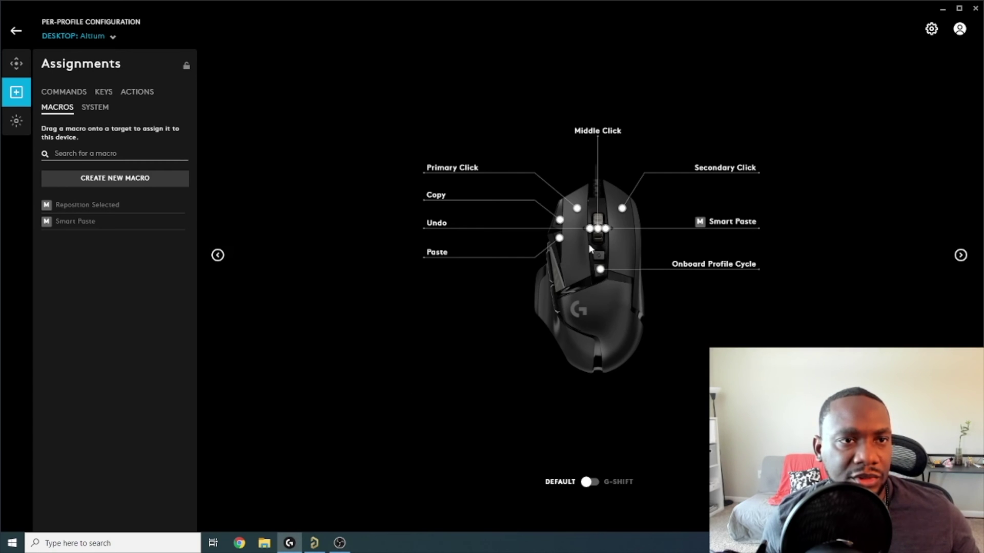
{"action": "left_click", "coordinate": [222, 260]}
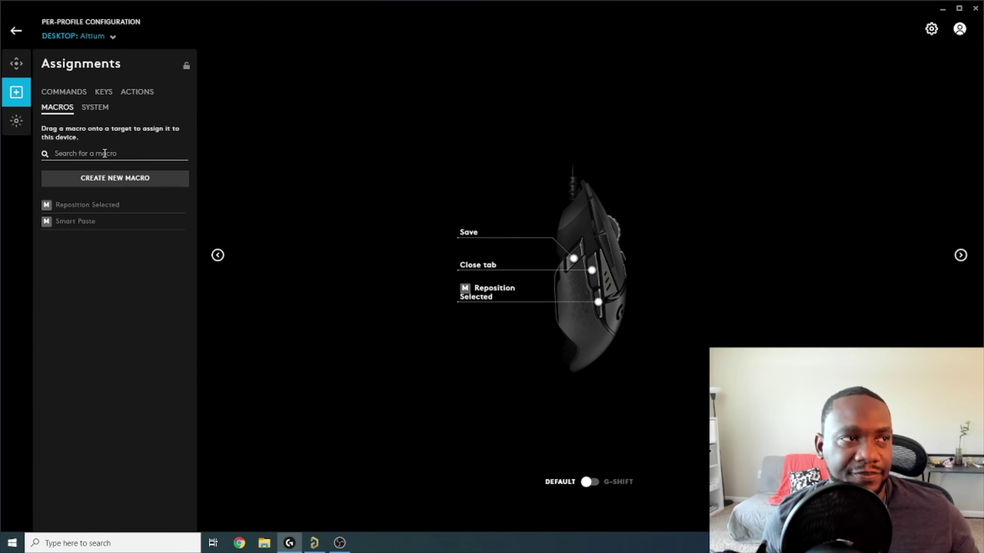
Find the Tab key in the Keys list and assign it to the lowest thumb button
{"action": "left_click", "coordinate": [70, 92]}
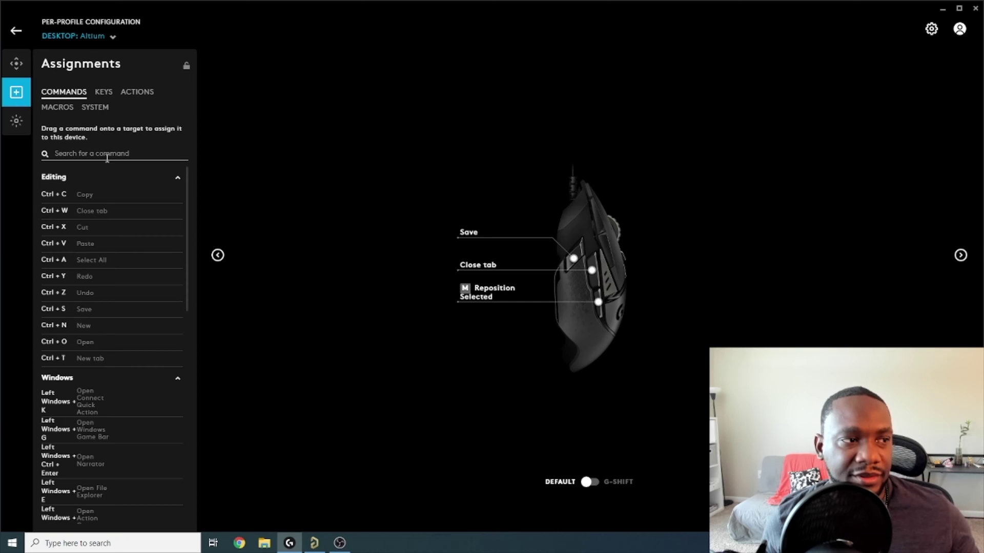
{"action": "scroll", "coordinate": [108, 334], "scroll_direction": "down", "scroll_amount": 6}
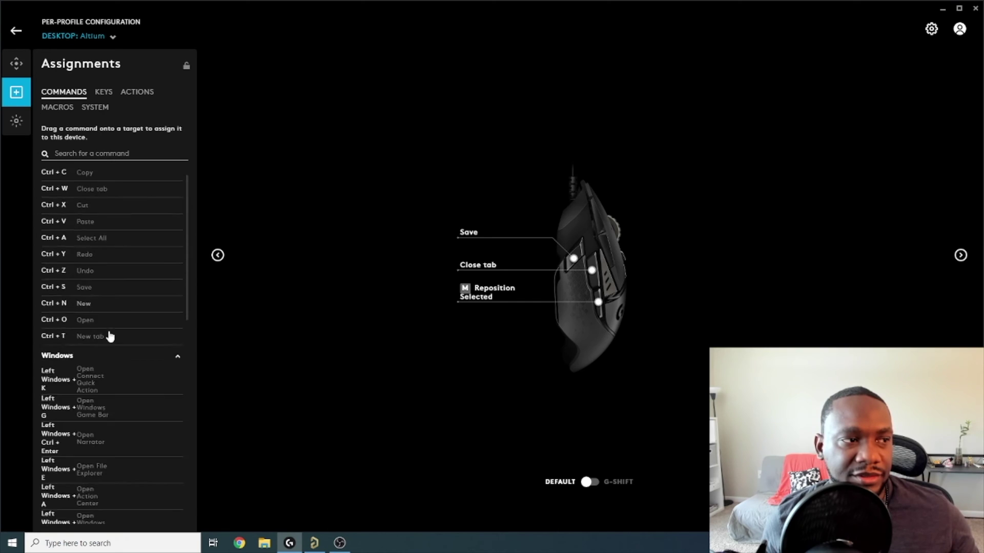
{"action": "left_click", "coordinate": [110, 150]}
{"action": "type", "text": "tab"}
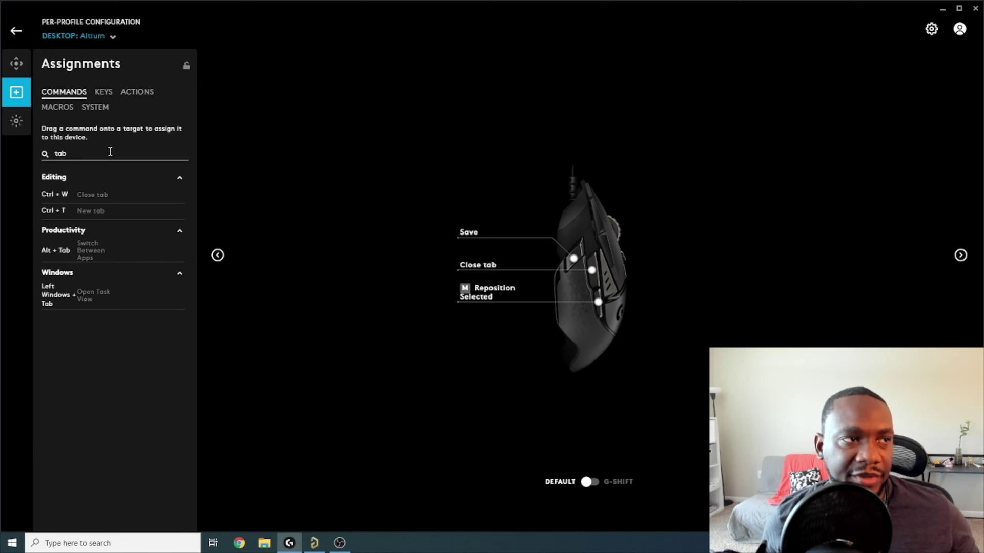
{"action": "key", "text": "BackSpace"}
{"action": "key", "text": "BackSpace"}
{"action": "key", "text": "BackSpace"}
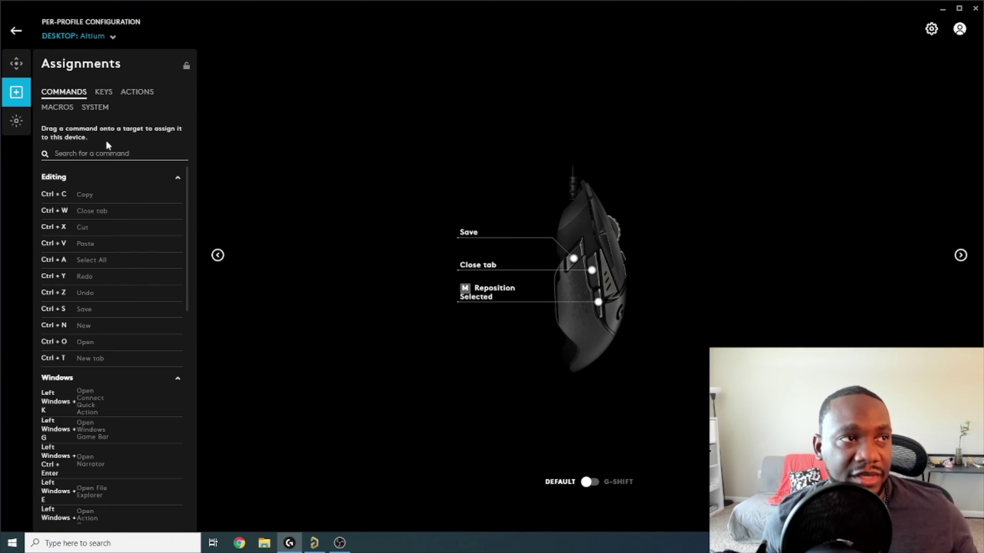
{"action": "left_click", "coordinate": [103, 92]}
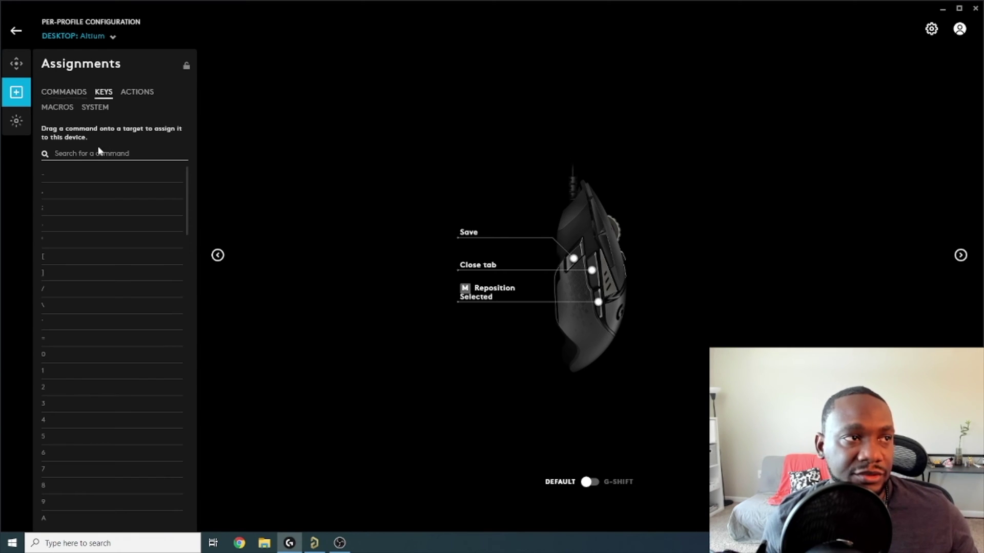
{"action": "type", "text": "tab"}
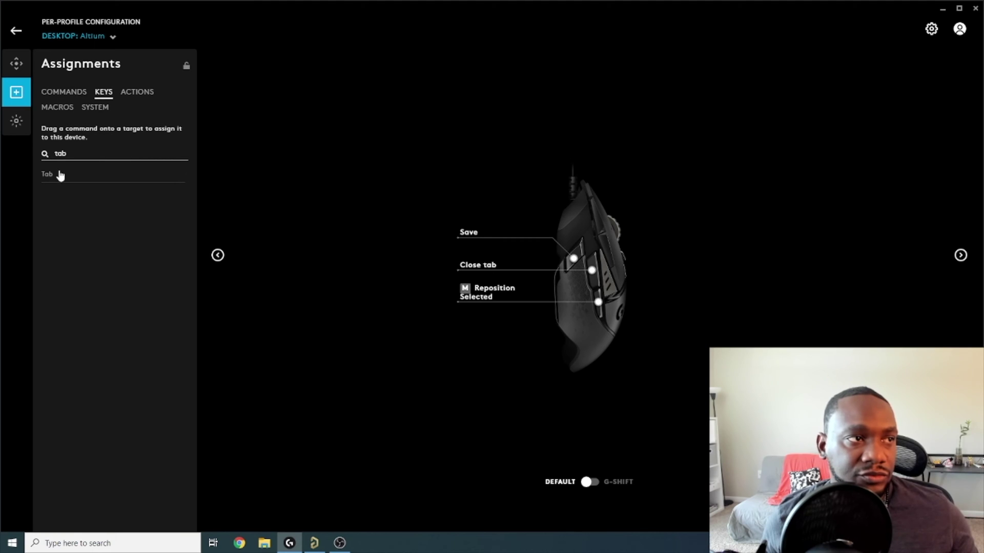
{"action": "left_click_drag", "start_coordinate": [60, 176], "coordinate": [491, 297]}
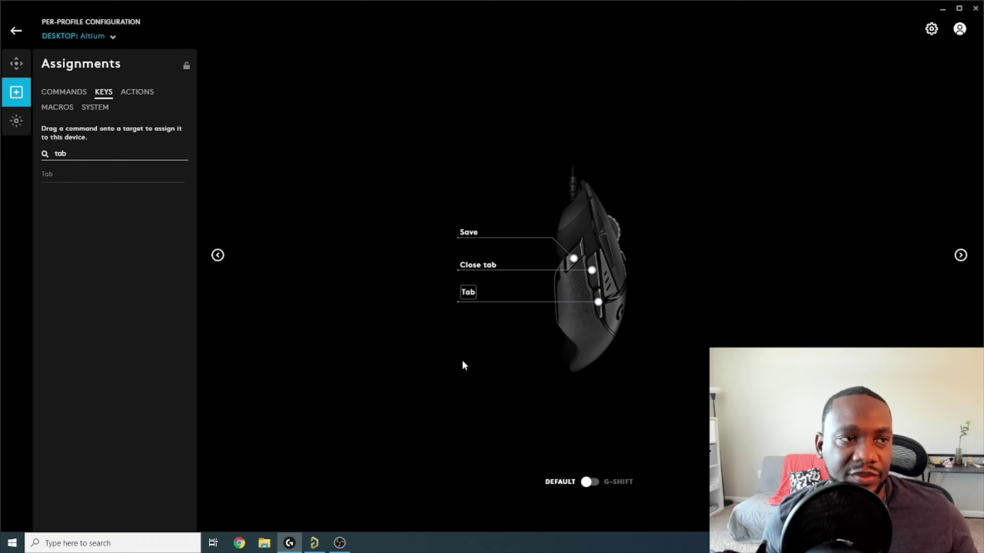
{"action": "left_click", "coordinate": [960, 256]}
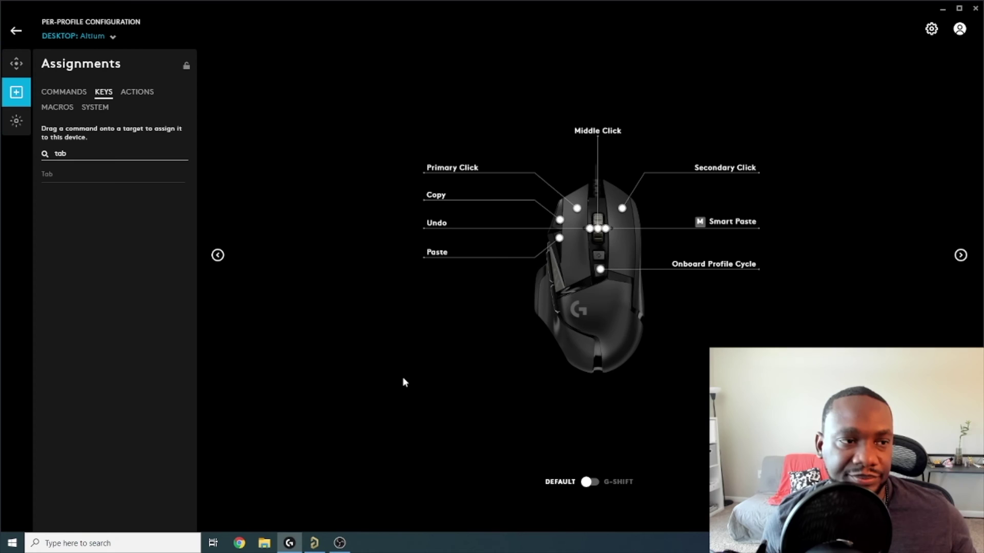
{"action": "left_click", "coordinate": [57, 107]}
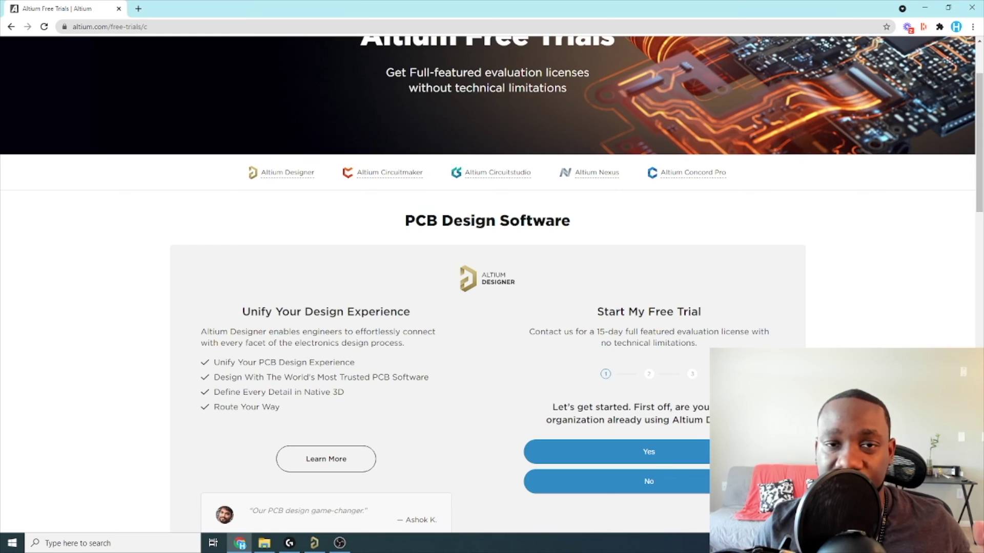
Scroll the Altium free-trials page down to the Start My Free Trial section
{"action": "scroll", "coordinate": [487, 287], "scroll_direction": "down", "scroll_amount": 1}
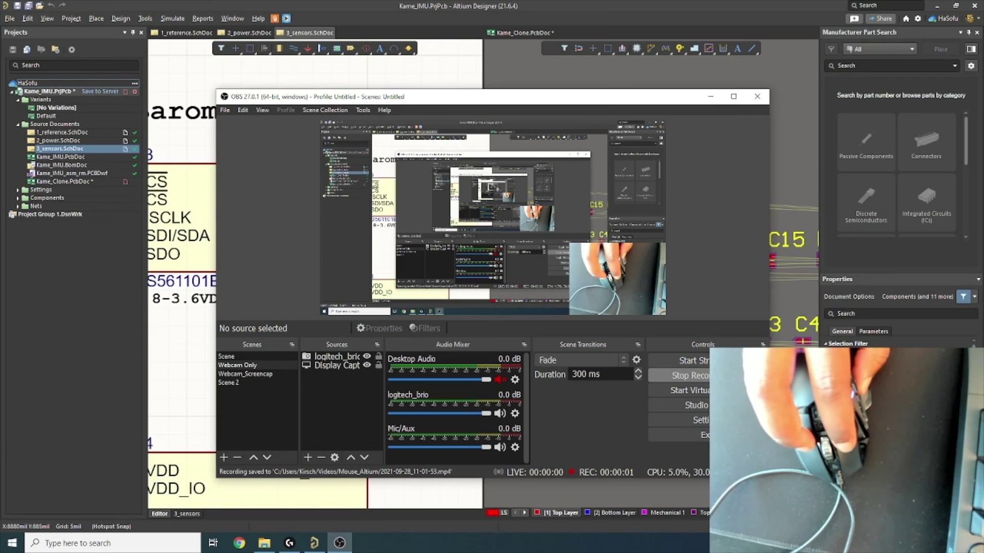
Switch to Altium Designer, zoom out and pan to the Barometer block, then select and deselect U3
{"action": "key", "text": "alt+Tab"}
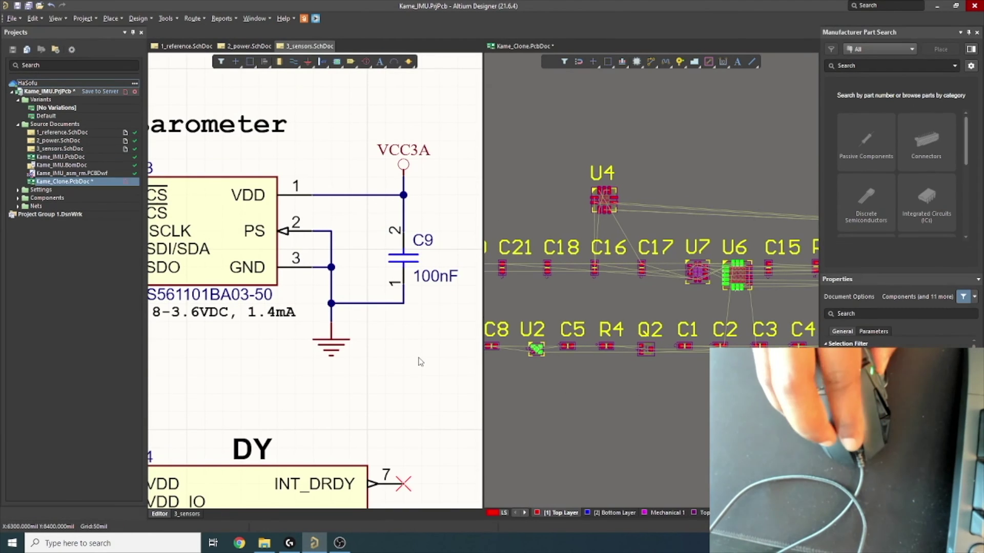
{"action": "scroll", "coordinate": [420, 362], "scroll_direction": "down", "scroll_amount": 5, "text": "ctrl"}
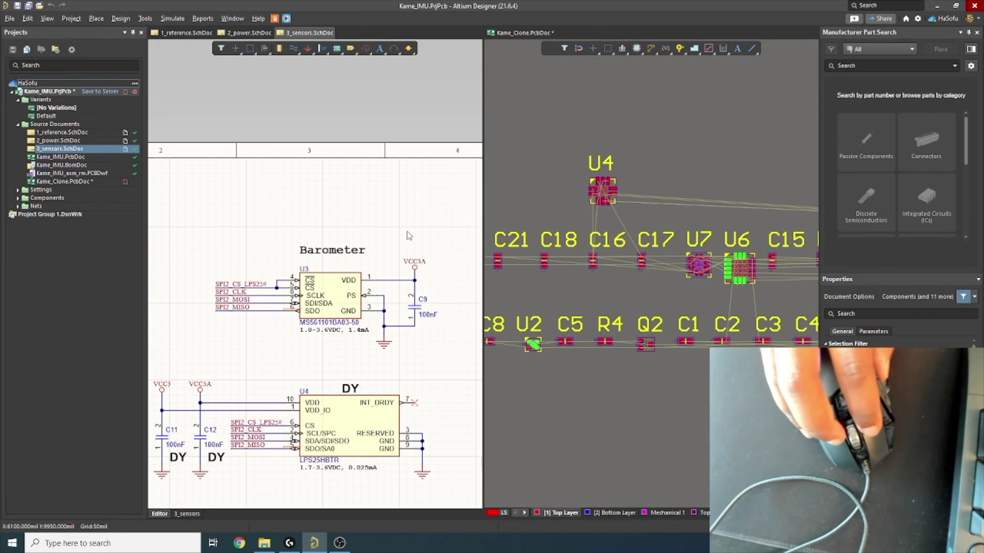
{"action": "right_click_drag", "start_coordinate": [418, 223], "coordinate": [355, 199]}
{"action": "left_click", "coordinate": [282, 265]}
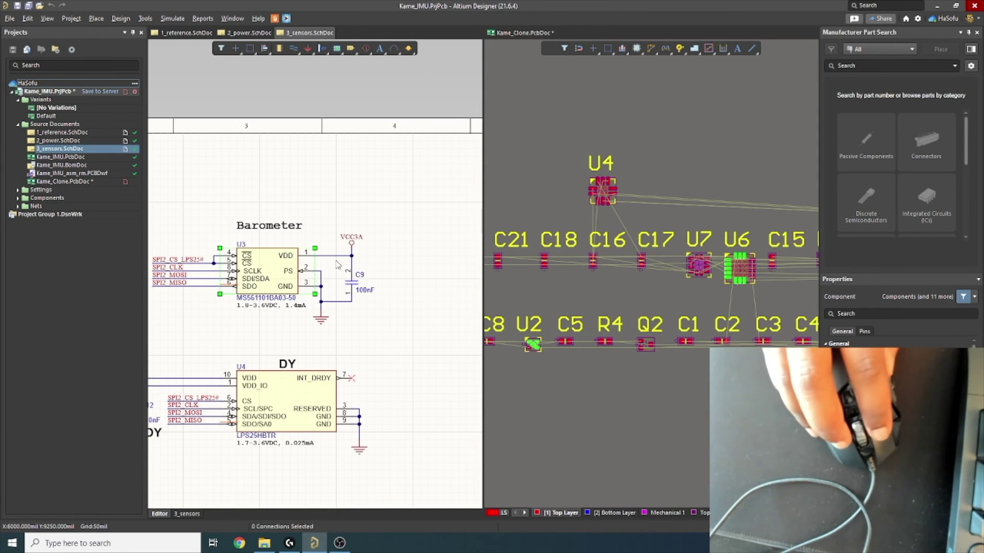
{"action": "right_click", "coordinate": [349, 221]}
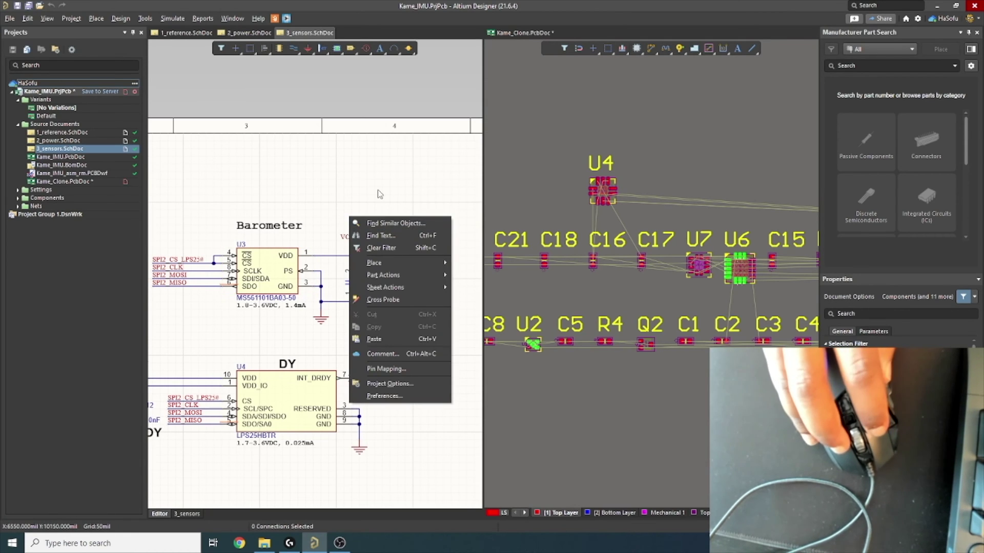
{"action": "left_click", "coordinate": [368, 233]}
Start and cancel a GND power port, then select and deselect the VCC3A port
{"action": "left_click", "coordinate": [307, 48]}
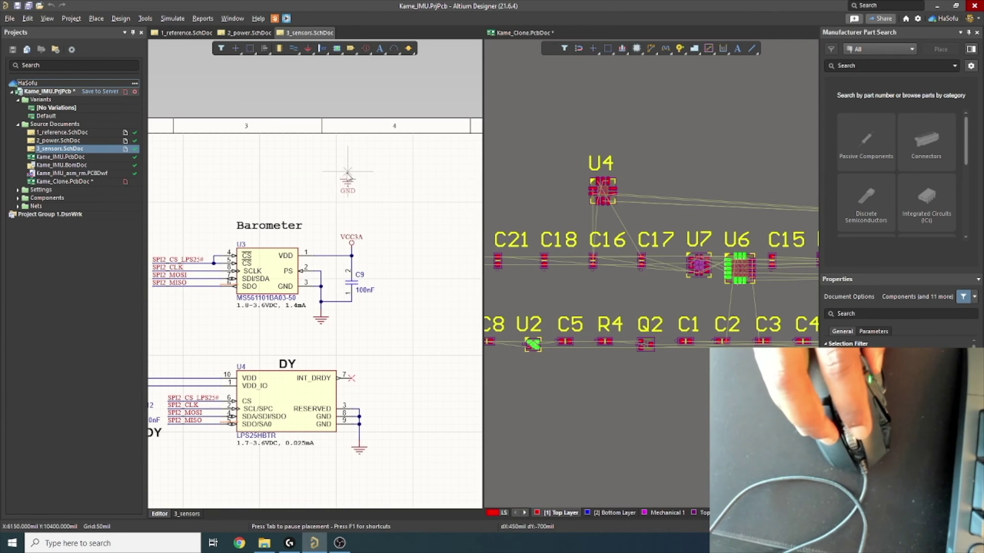
{"action": "right_click", "coordinate": [379, 176]}
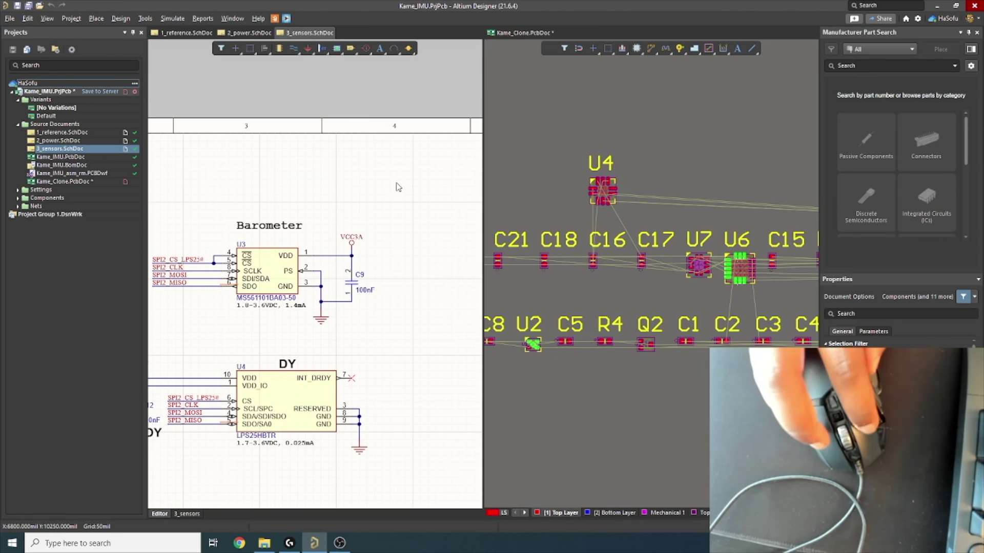
{"action": "scroll", "coordinate": [396, 209], "scroll_direction": "up", "scroll_amount": 4, "text": "ctrl"}
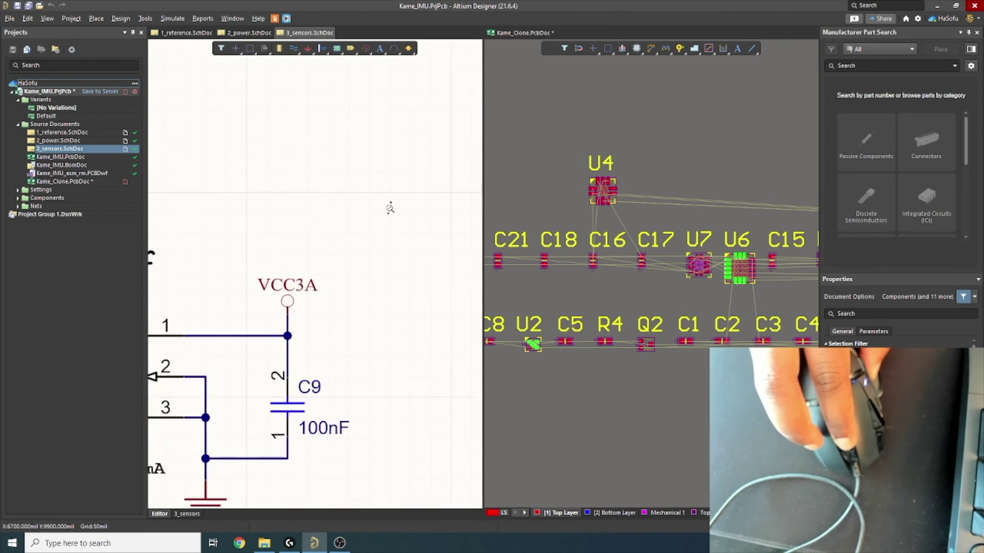
{"action": "scroll", "coordinate": [390, 208], "scroll_direction": "down", "scroll_amount": 3, "text": "ctrl"}
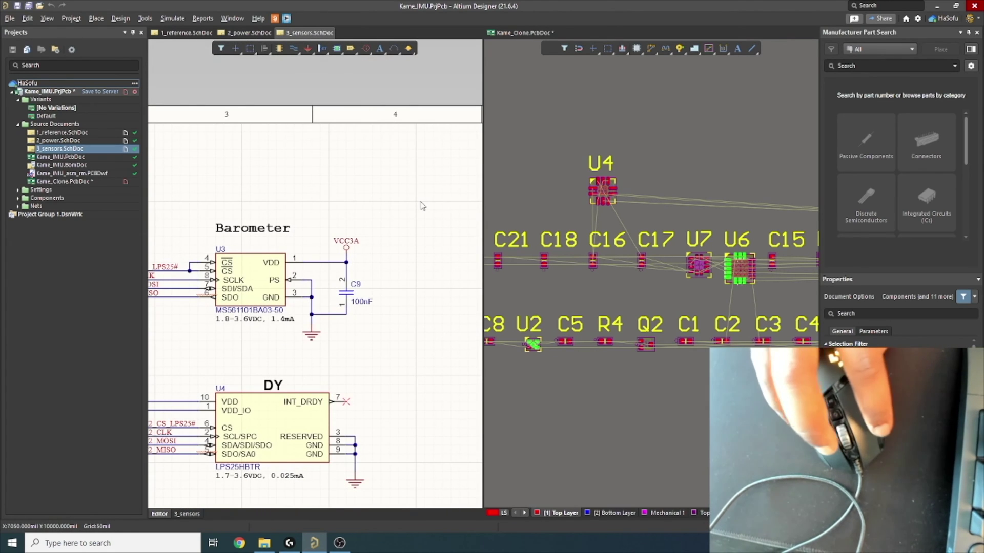
{"action": "left_click", "coordinate": [347, 249]}
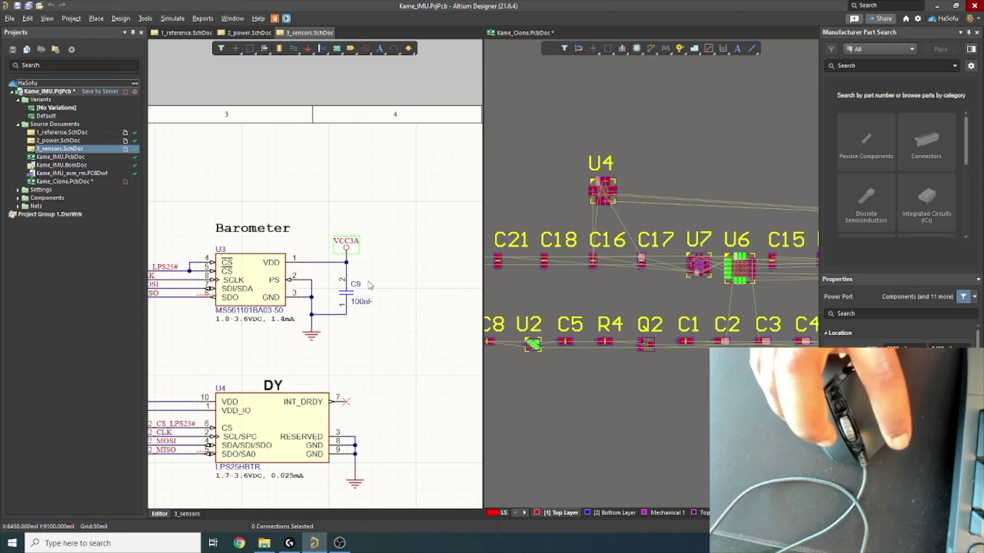
{"action": "left_click", "coordinate": [390, 214]}
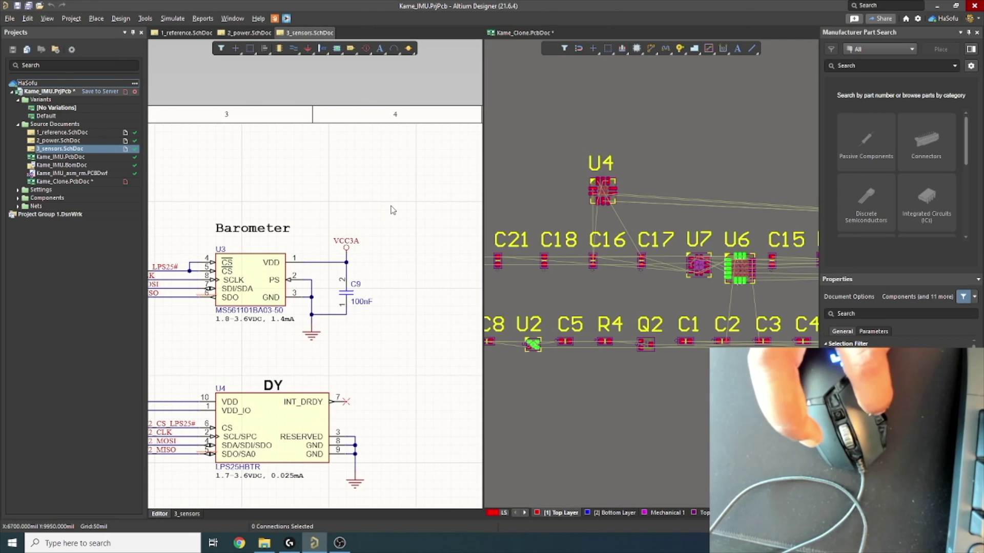
Paste a copy of the VCC3A power port above the Barometer block
{"action": "key", "text": "ctrl+v"}
{"action": "left_click", "coordinate": [415, 200]}
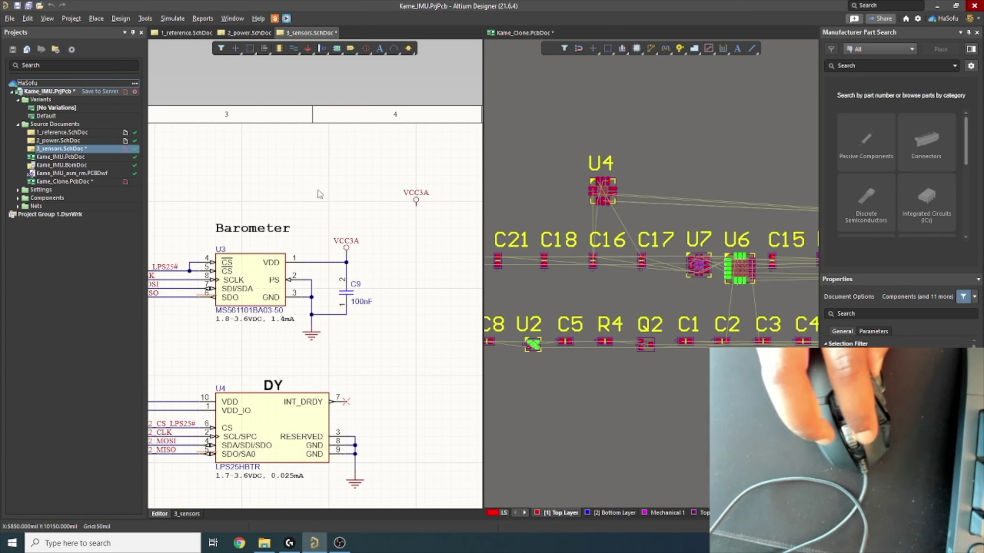
{"action": "right_click", "coordinate": [318, 194]}
{"action": "left_click", "coordinate": [301, 168]}
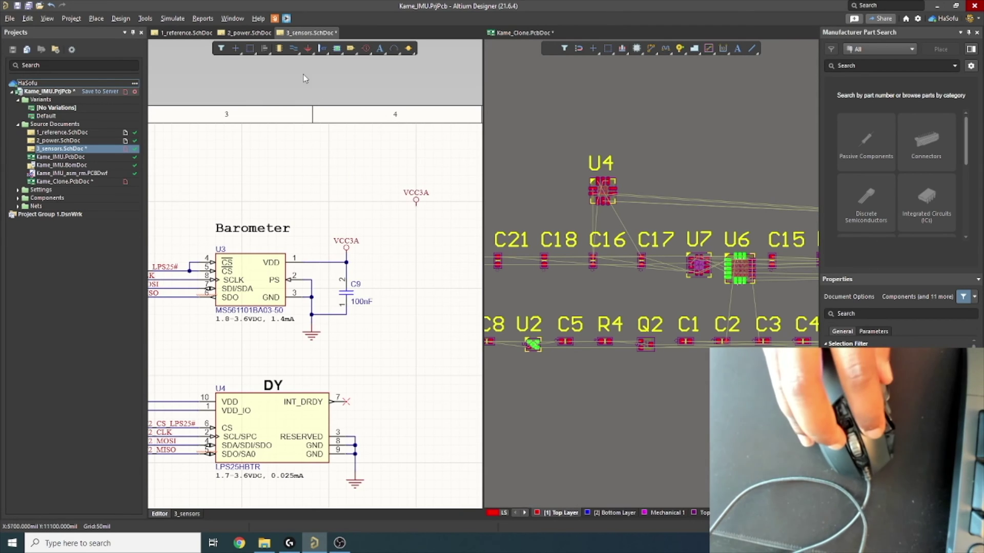
Cancel a GND port placement and begin placing a text label, pausing to edit its properties
{"action": "left_click", "coordinate": [308, 48]}
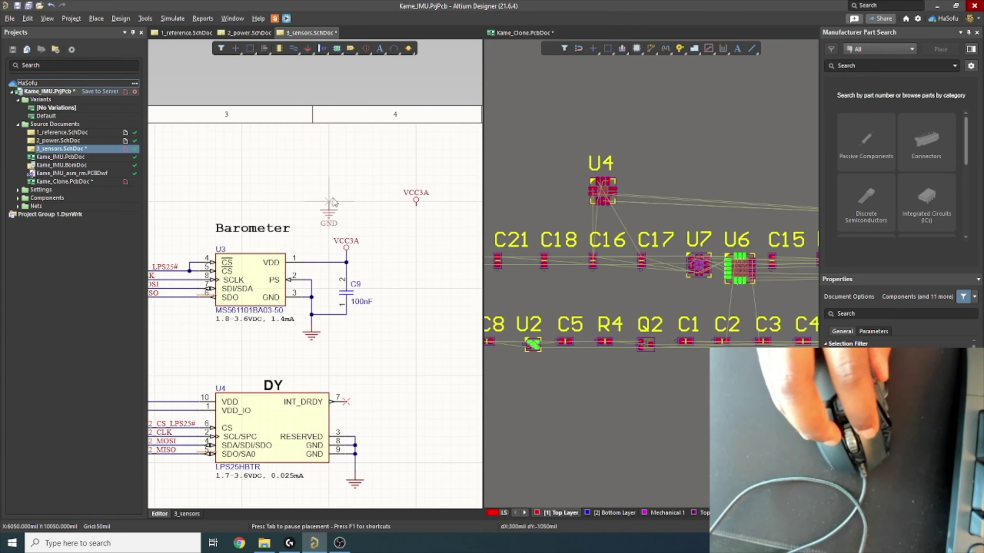
{"action": "right_click", "coordinate": [345, 169]}
{"action": "left_click", "coordinate": [380, 49]}
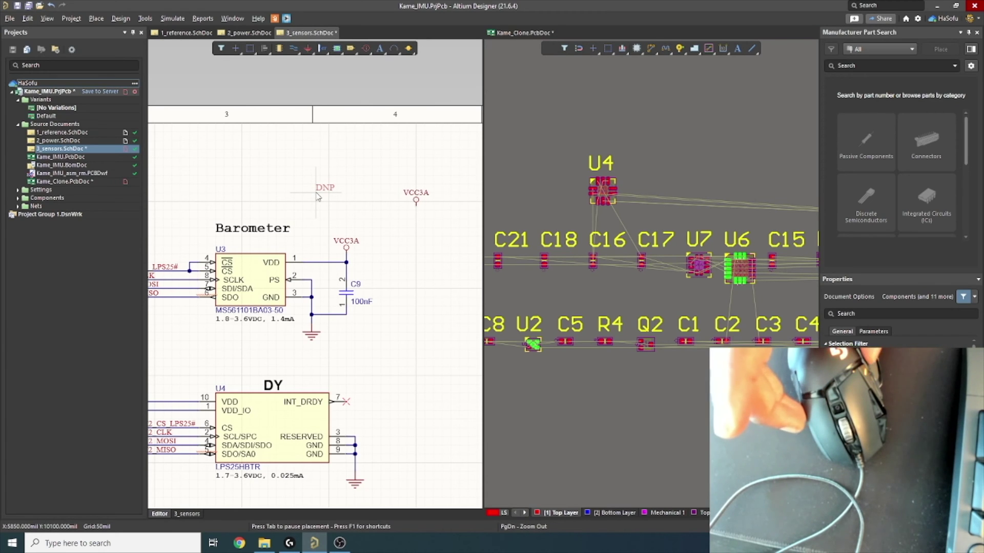
{"action": "key", "text": "Tab"}
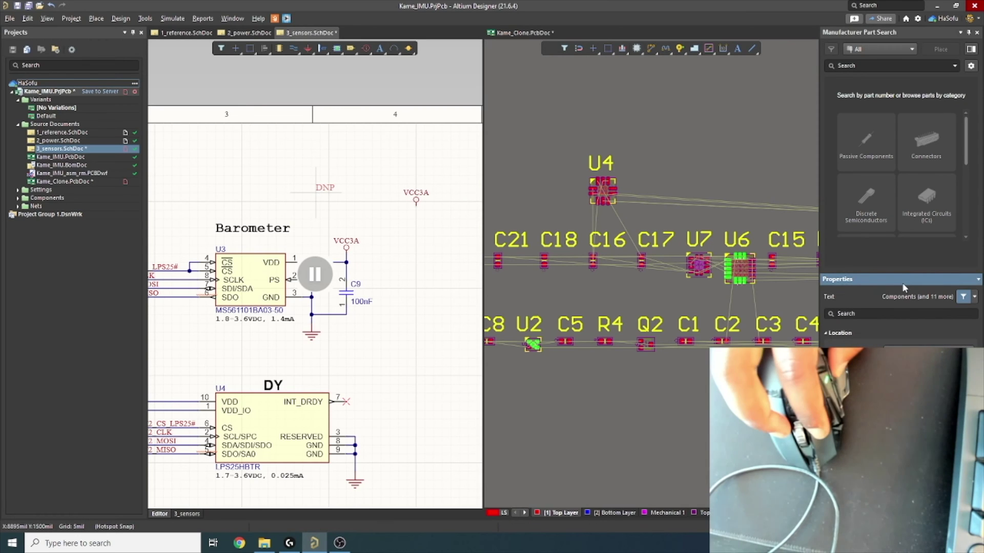
Close the Manufacturer Part Search, cancel the DNP text, and hide the properties panel with F11
{"action": "right_click", "coordinate": [866, 32]}
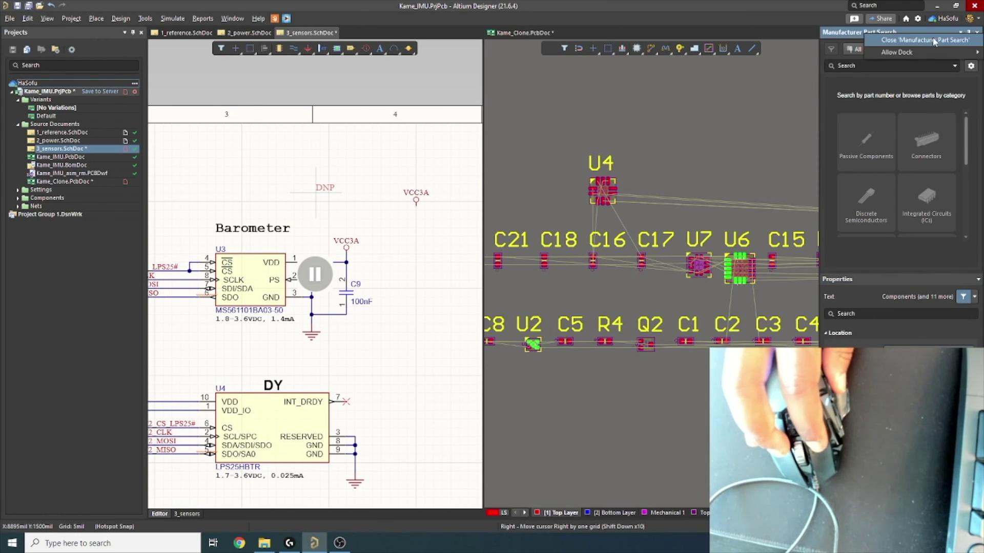
{"action": "left_click", "coordinate": [933, 40]}
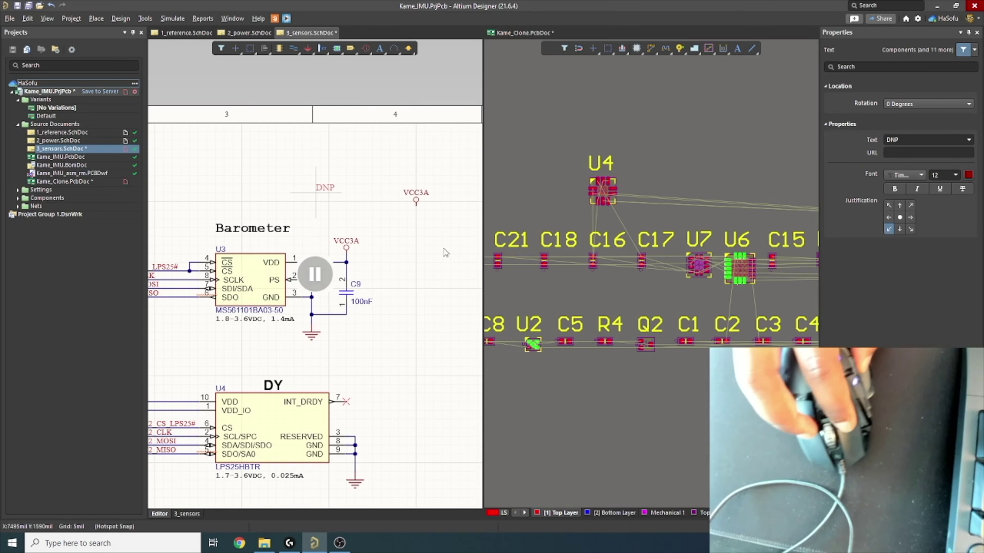
{"action": "left_click", "coordinate": [314, 274]}
{"action": "right_click", "coordinate": [339, 182]}
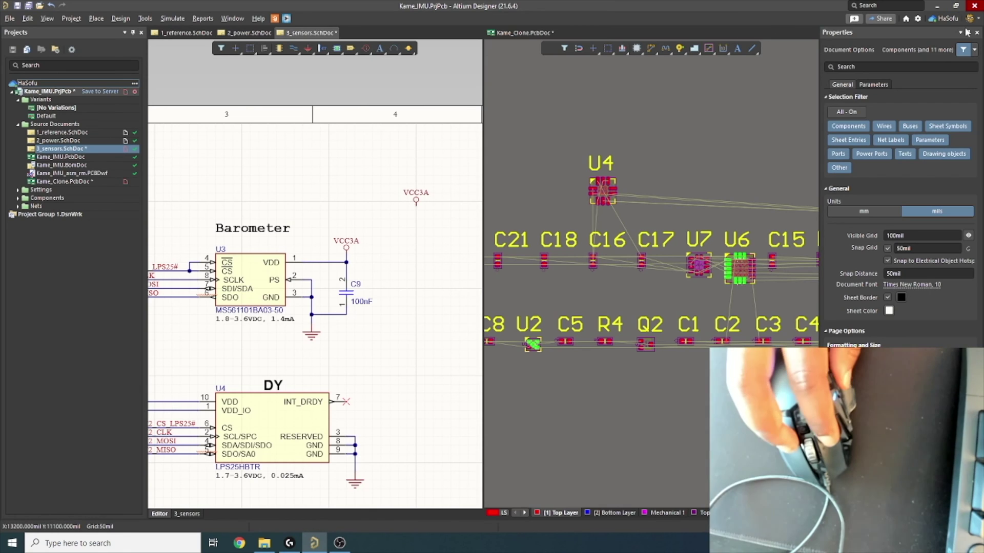
{"action": "key", "text": "F11"}
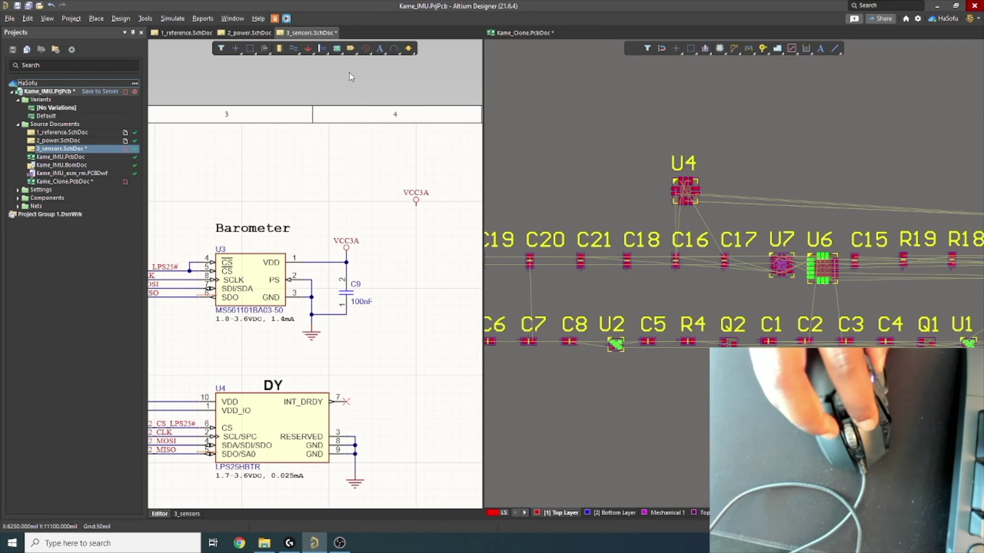
Place a text label reading 'sfadsfsa' above the Barometer block, left of the new VCC3A port
{"action": "left_click", "coordinate": [379, 48]}
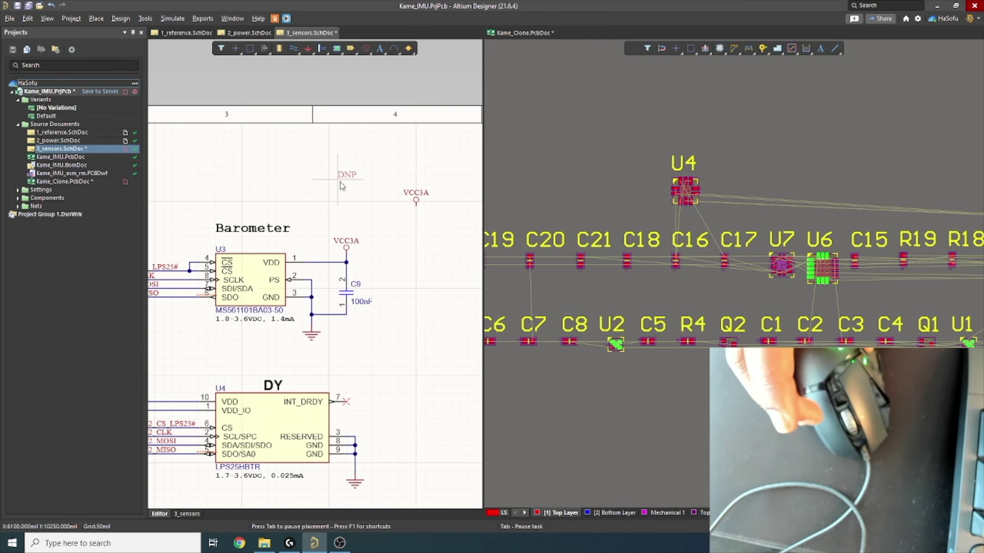
{"action": "key", "text": "Tab"}
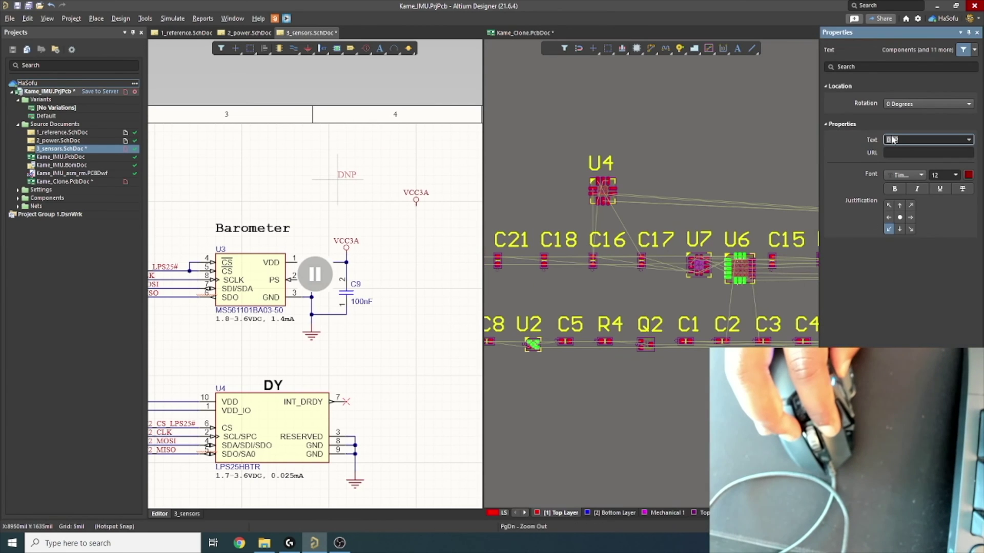
{"action": "type", "text": "sfadsfsa"}
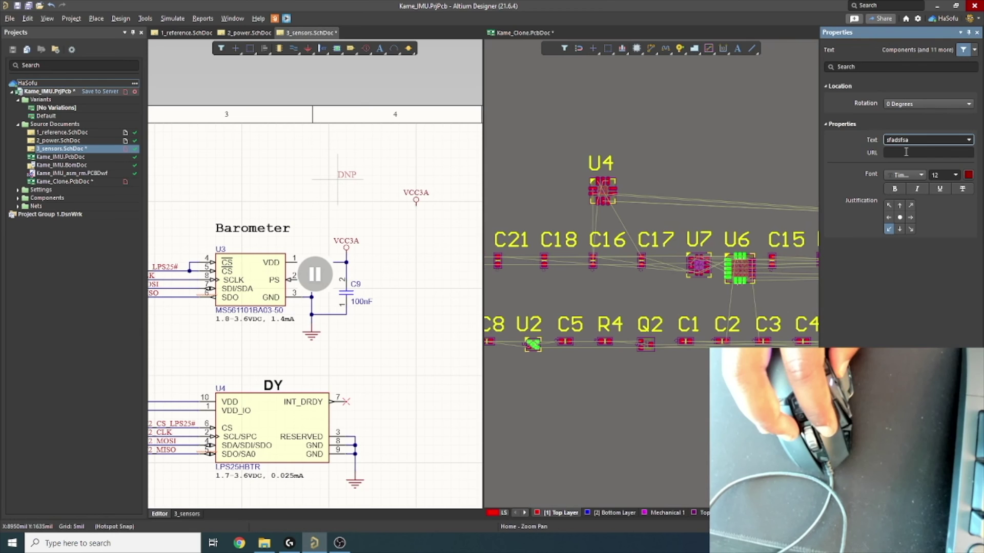
{"action": "left_click", "coordinate": [883, 150]}
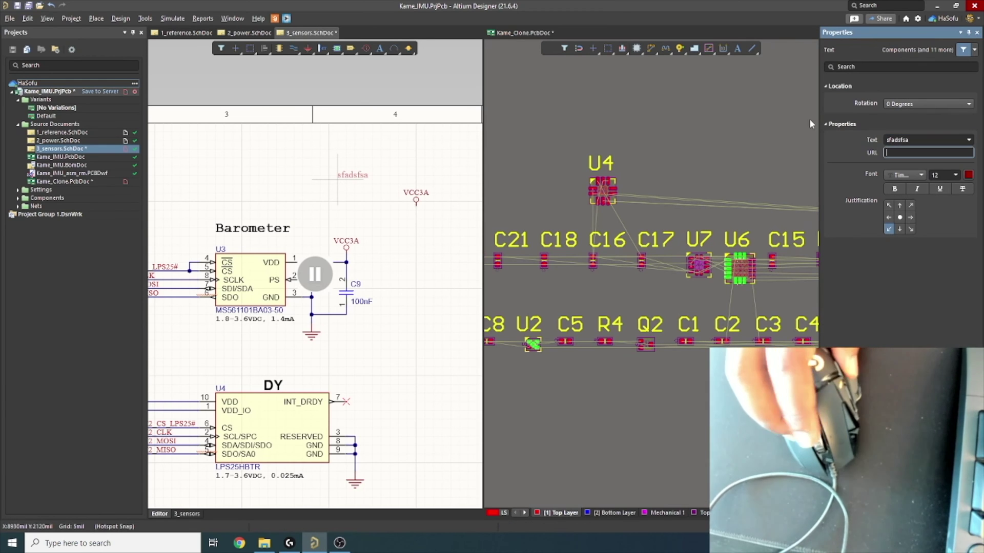
{"action": "mouse_move", "coordinate": [338, 183]}
{"action": "left_mouse_down"}
{"action": "mouse_move", "coordinate": [320, 133]}
{"action": "mouse_move", "coordinate": [328, 185]}
{"action": "mouse_move", "coordinate": [311, 212]}
{"action": "mouse_move", "coordinate": [322, 192]}
{"action": "left_mouse_up"}
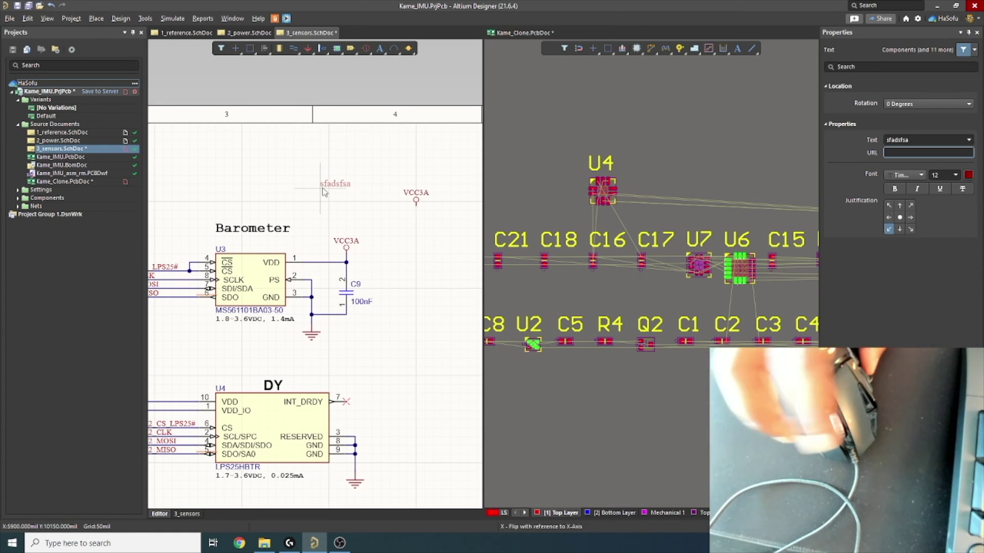
{"action": "left_click", "coordinate": [322, 192]}
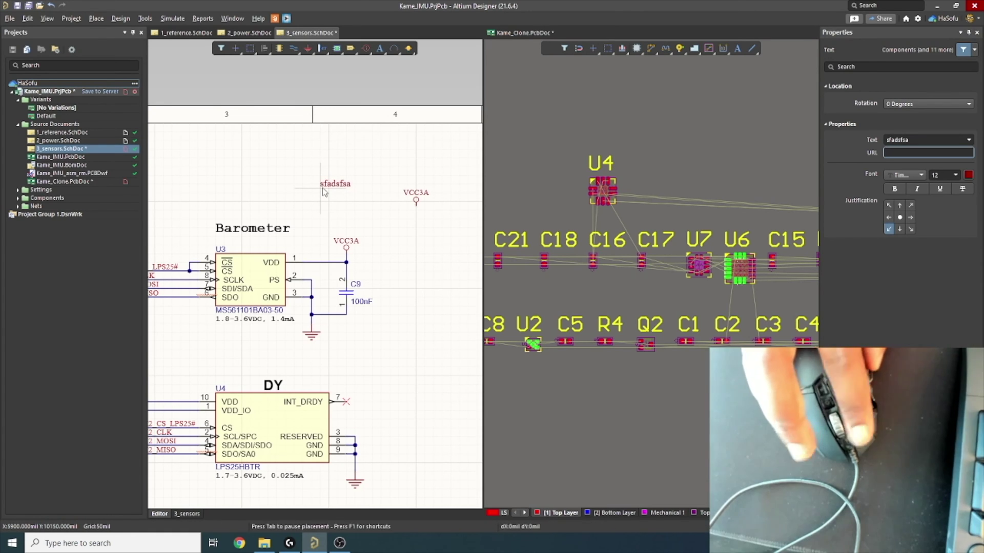
{"action": "right_click", "coordinate": [381, 173]}
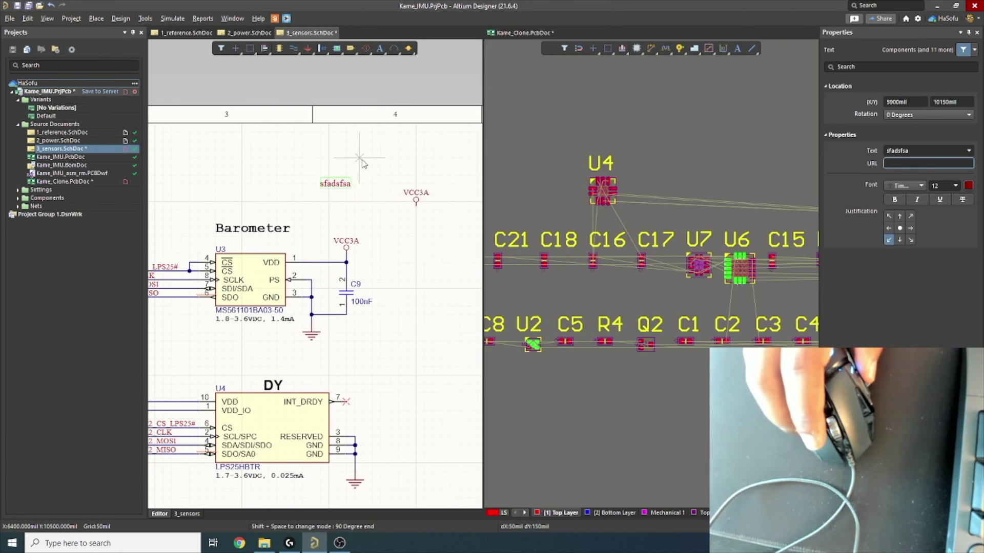
{"action": "left_click", "coordinate": [377, 160]}
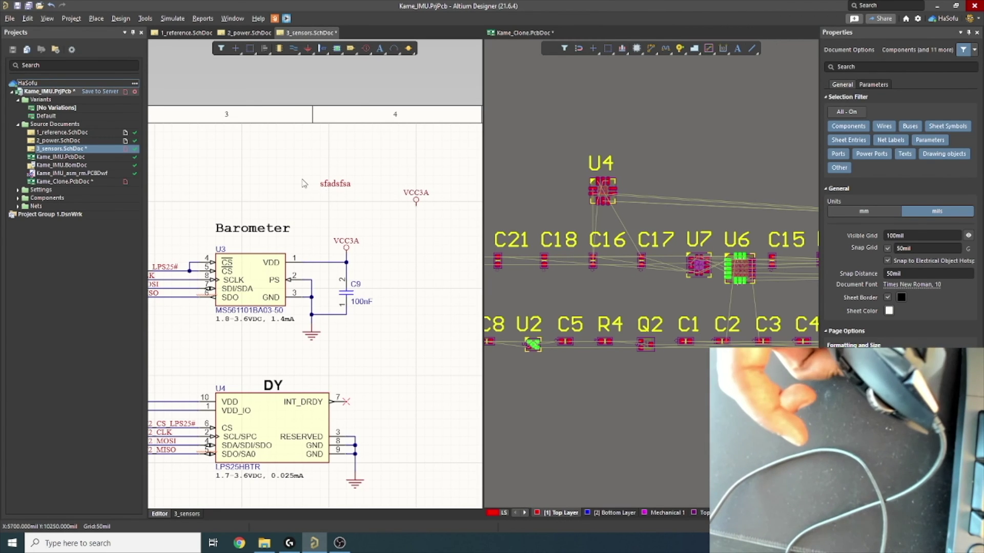
Draw a wire from above the text label, around the VCC3A port and back up
{"action": "key", "text": "ctrl+w"}
{"action": "left_click", "coordinate": [302, 158]}
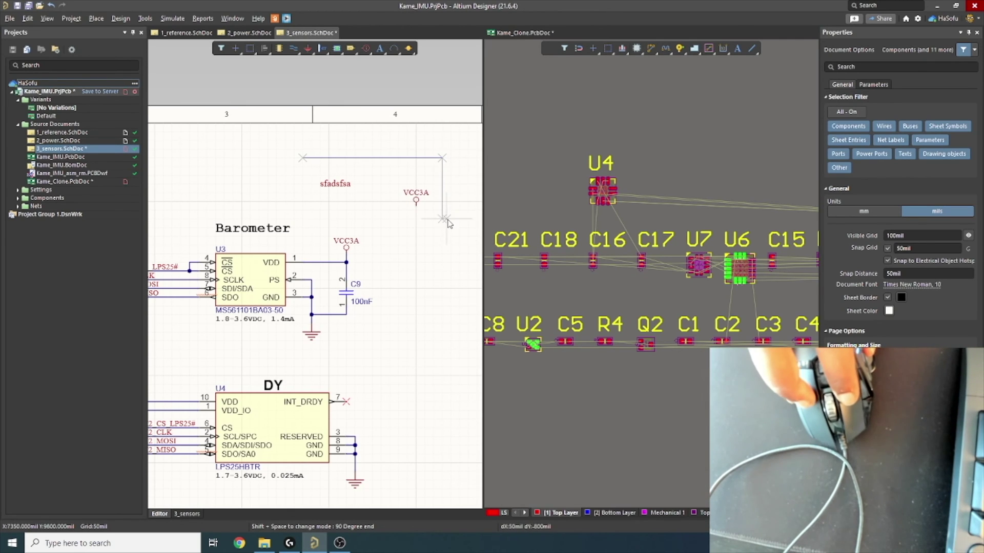
{"action": "left_click", "coordinate": [442, 253]}
{"action": "left_click", "coordinate": [368, 254]}
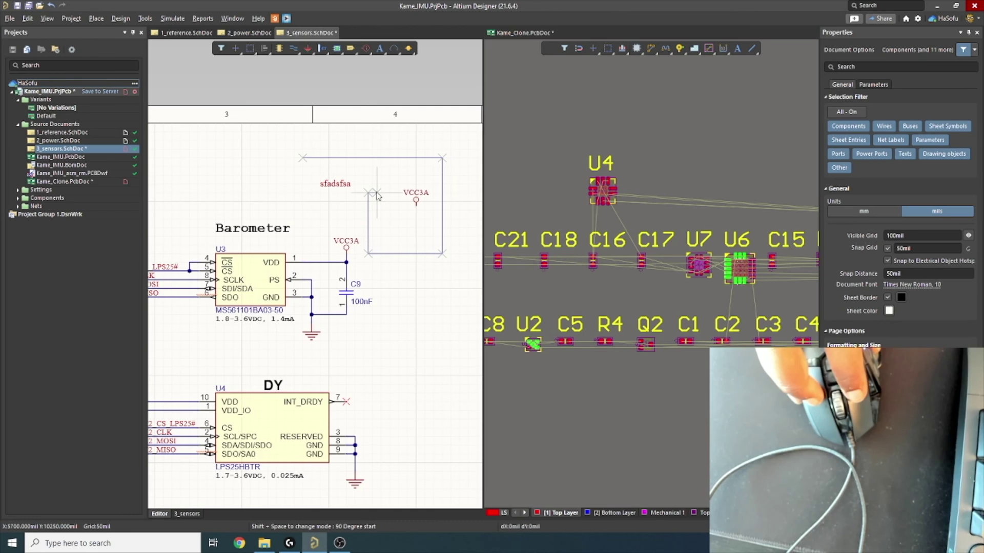
{"action": "left_click", "coordinate": [369, 193]}
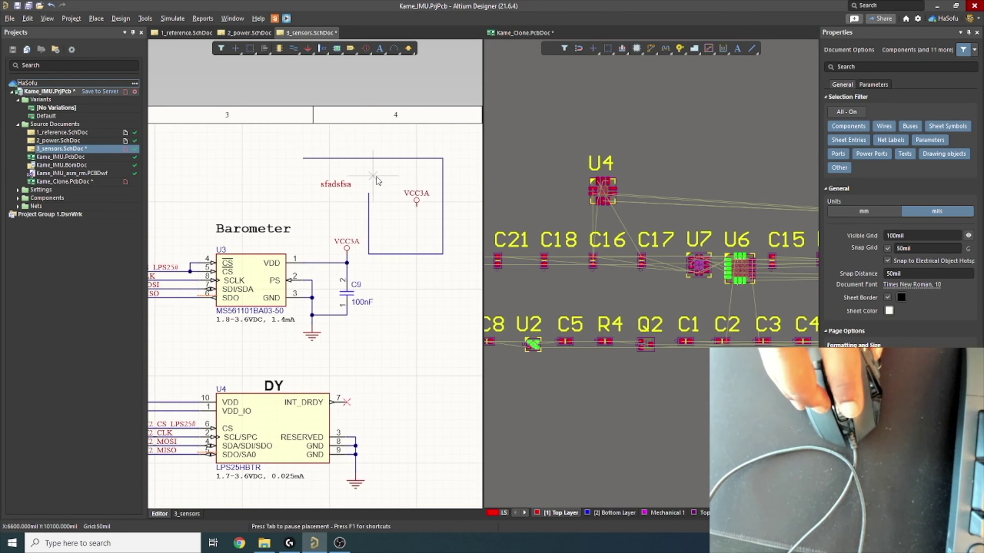
{"action": "right_click", "coordinate": [403, 185]}
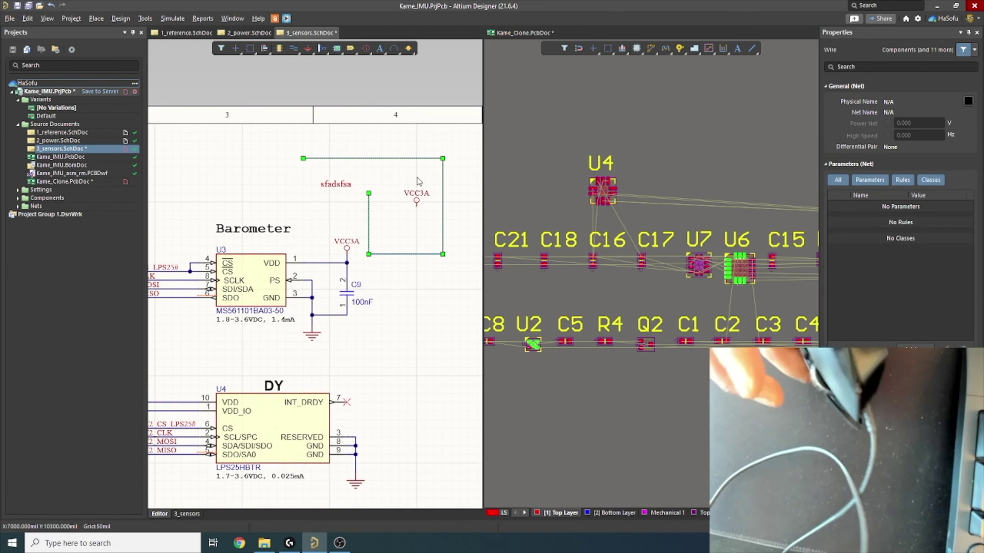
Save 3_sensors.SchDoc, then undo to remove the stray wires, sfadsfsa text and VCC3A port
{"action": "key", "text": "ctrl+s"}
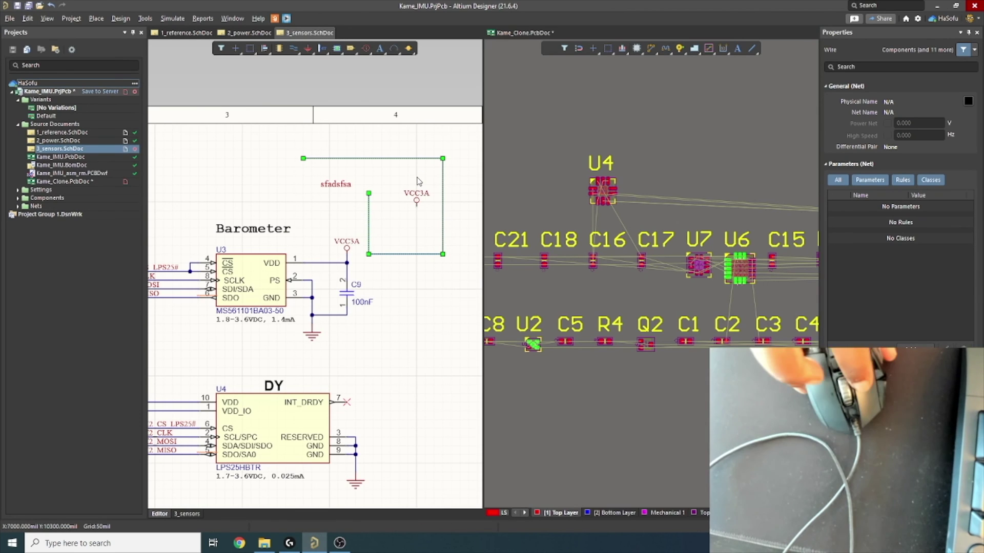
{"action": "left_click", "coordinate": [408, 178]}
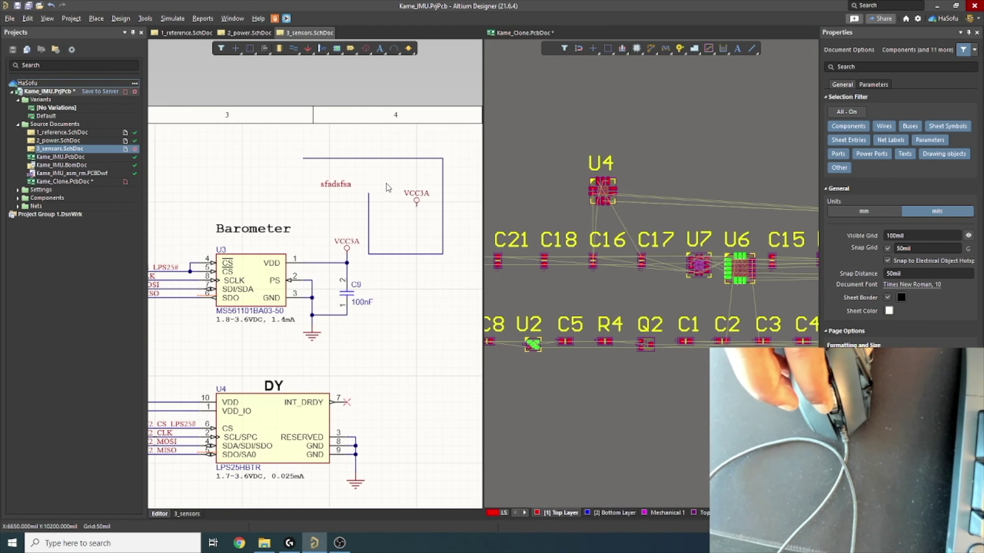
{"action": "key", "text": "ctrl+z"}
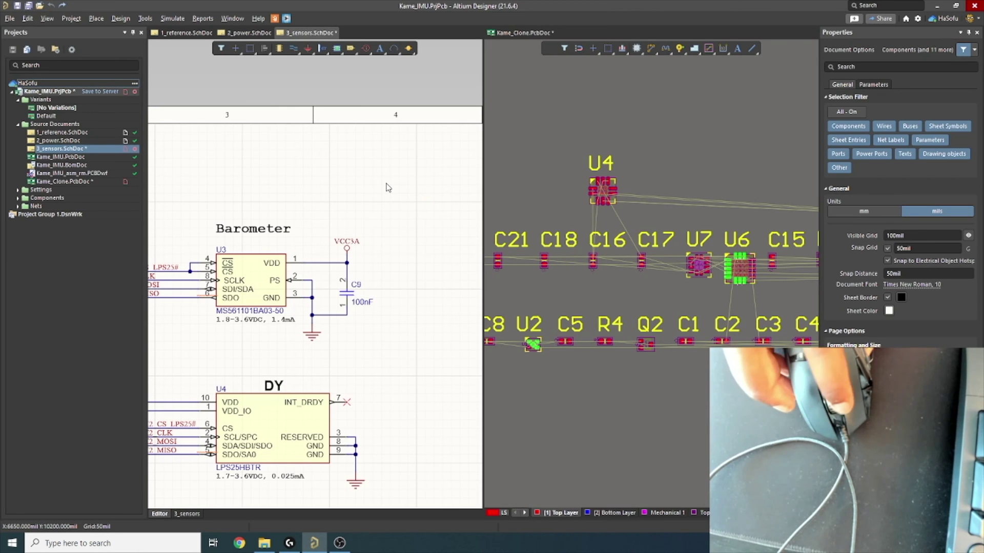
Confirm Smart Paste, centre the Barometer block and copy the SPI2_CS_LPS25# net label
{"action": "key", "text": "ctrl+shift+v"}
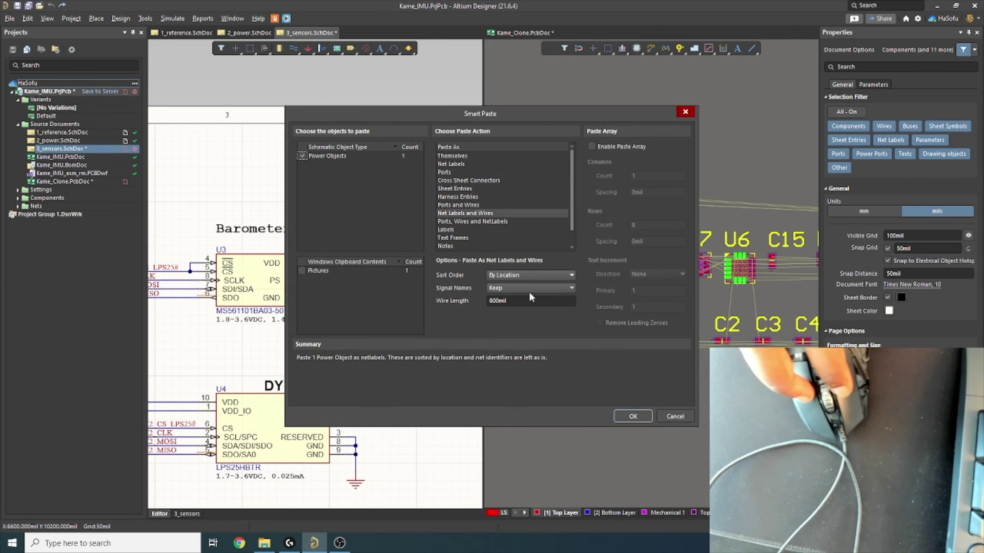
{"action": "left_click", "coordinate": [633, 416]}
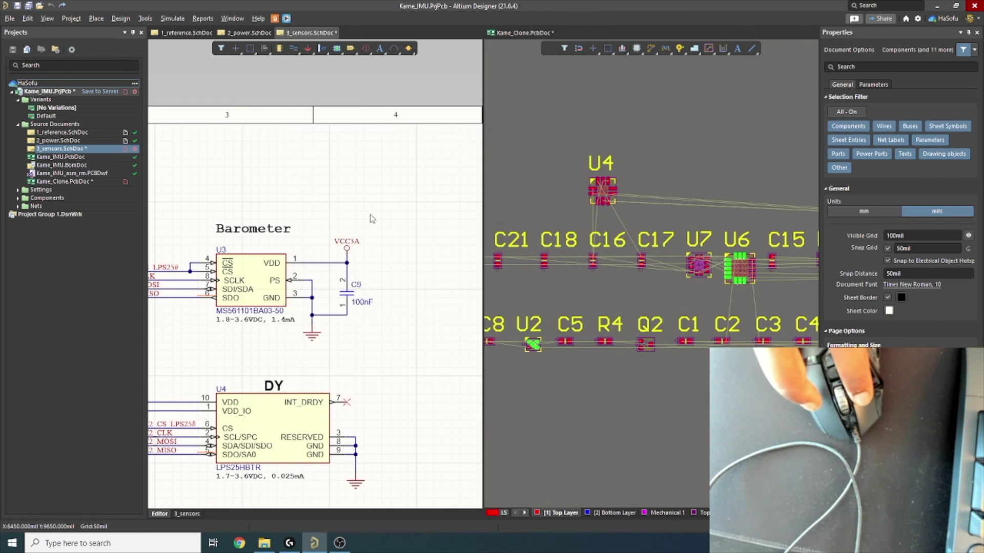
{"action": "right_click_drag", "start_coordinate": [157, 278], "coordinate": [232, 227]}
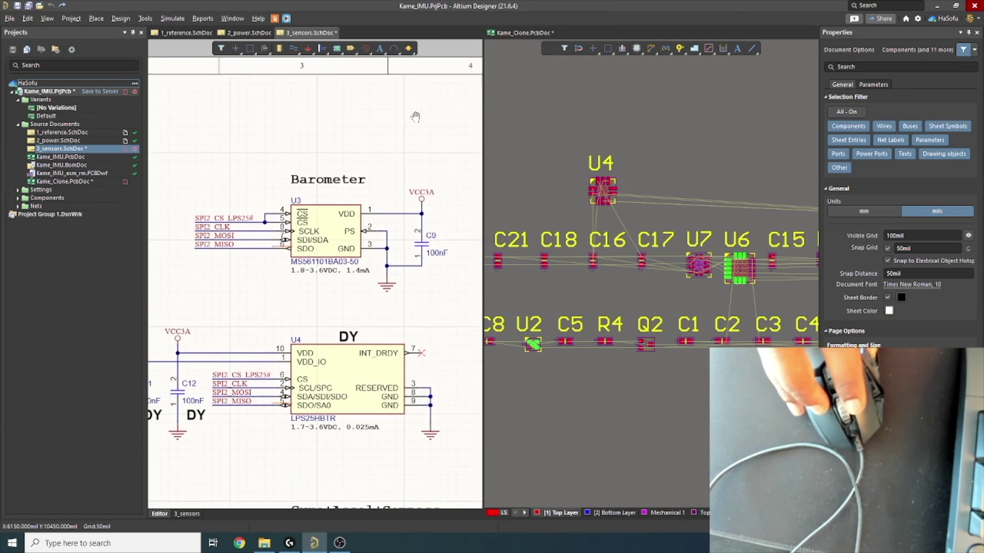
{"action": "left_click", "coordinate": [230, 218]}
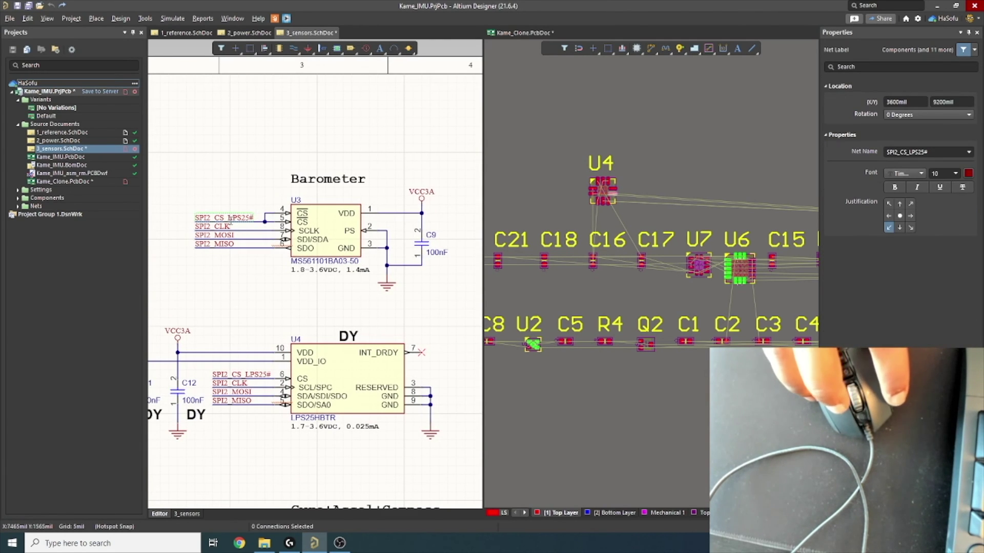
{"action": "left_click", "coordinate": [248, 129]}
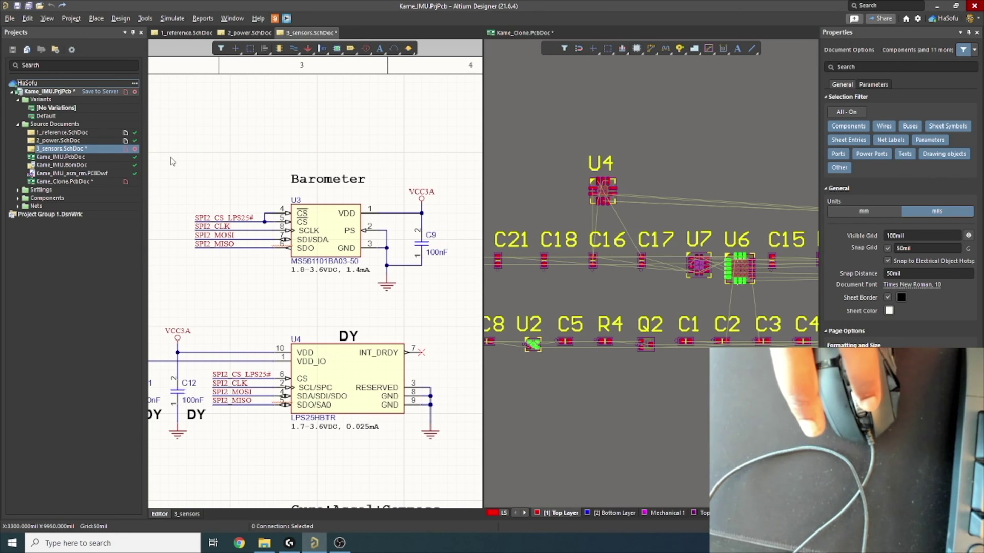
{"action": "key", "text": "ctrl+shift+v"}
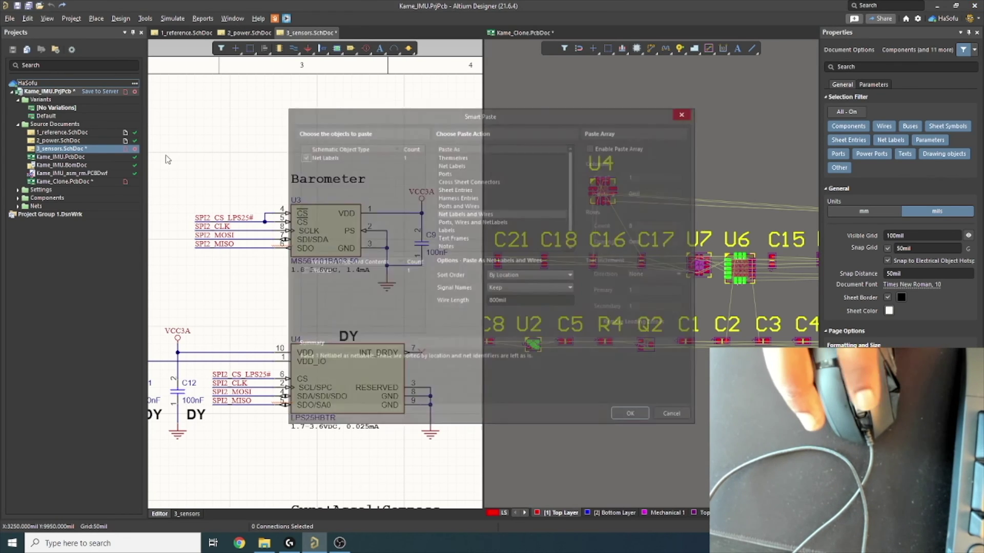
{"action": "left_click_drag", "start_coordinate": [481, 115], "coordinate": [431, 105]}
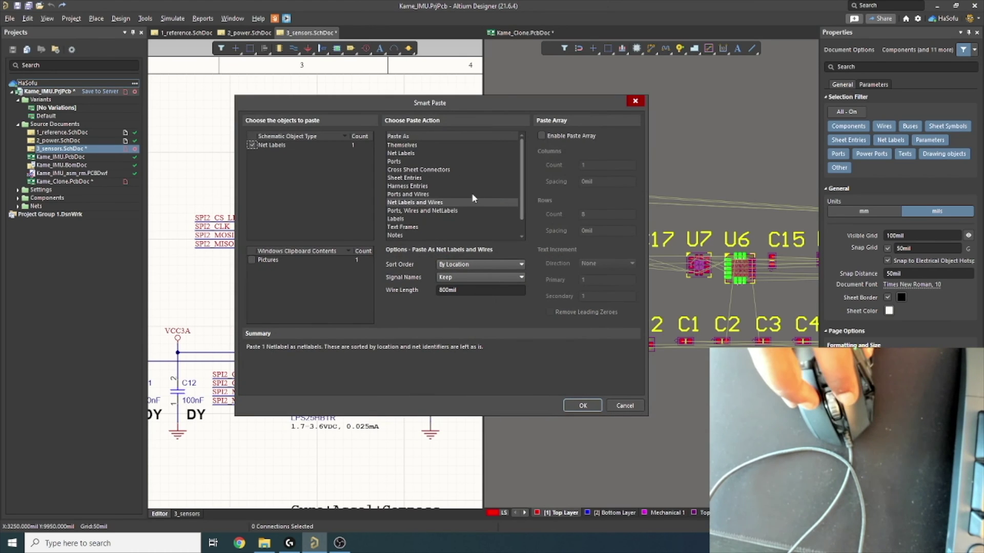
{"action": "scroll", "coordinate": [472, 192], "scroll_direction": "down", "scroll_amount": 1}
{"action": "left_click", "coordinate": [440, 195]}
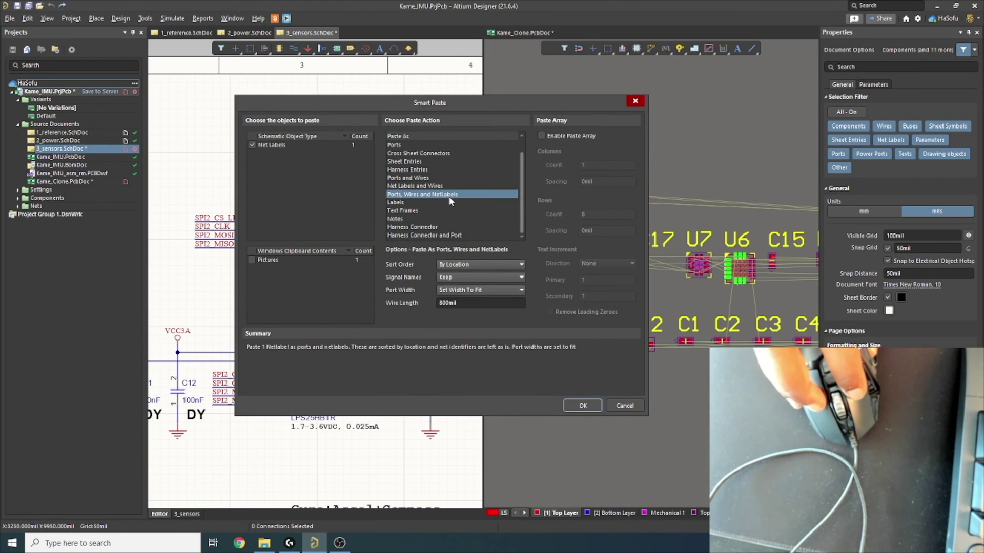
{"action": "left_click", "coordinate": [581, 404]}
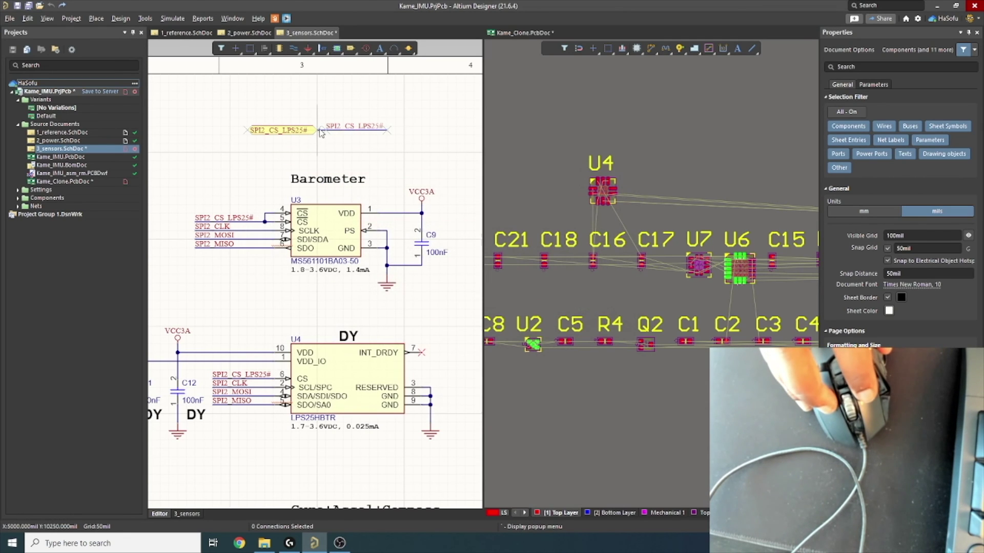
{"action": "left_click", "coordinate": [320, 132]}
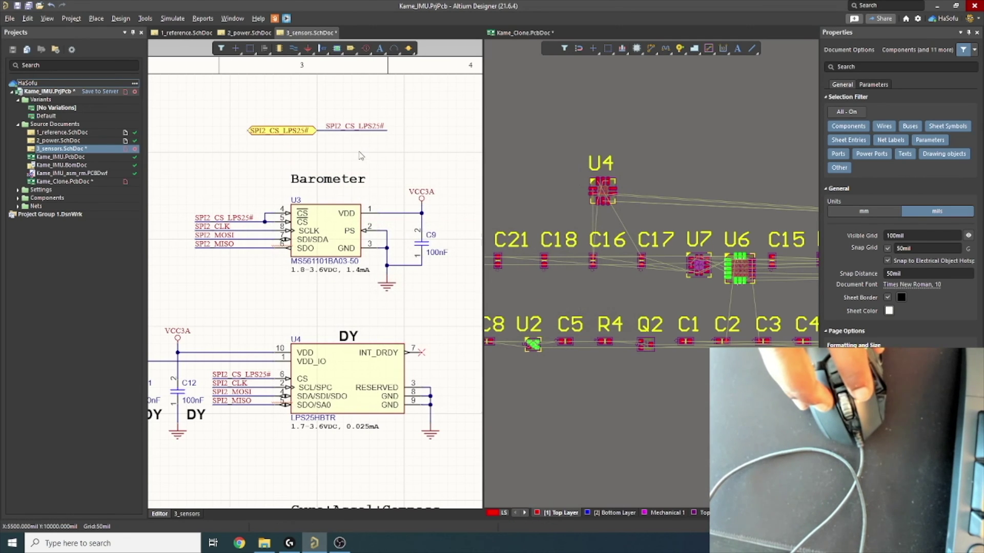
{"action": "left_click", "coordinate": [214, 111]}
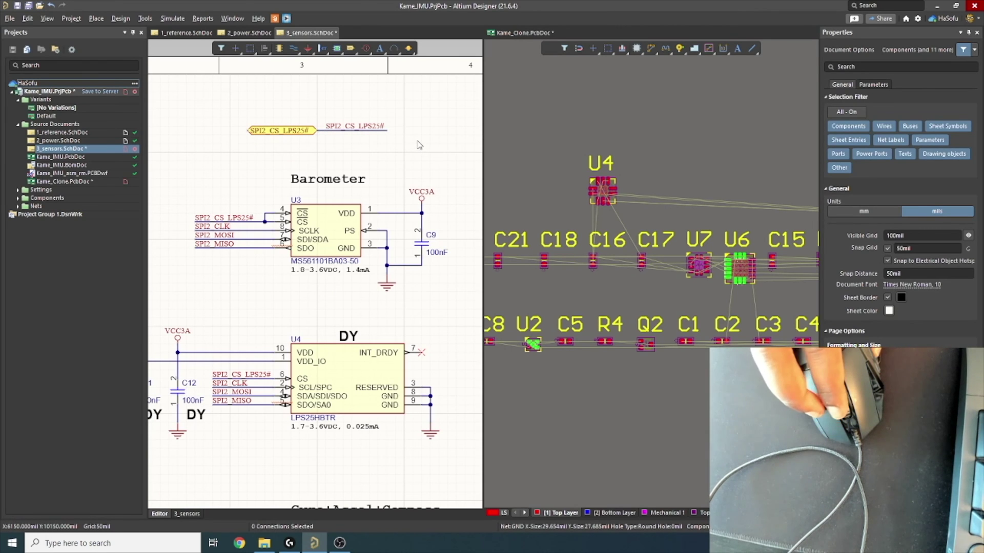
{"action": "key", "text": "ctrl+z"}
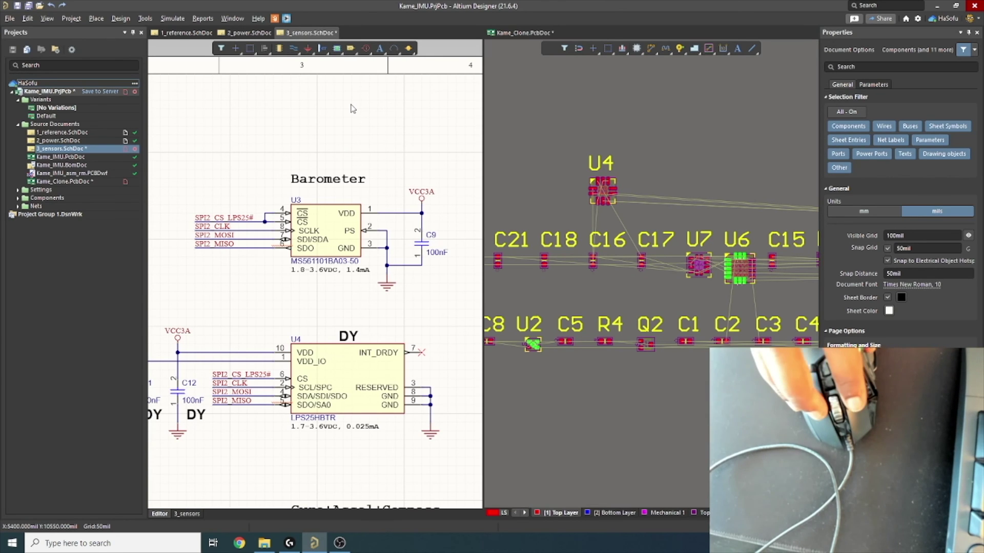
In G HUB, activate the Default desktop profile and review its side and top button assignments
{"action": "scroll", "coordinate": [331, 446], "scroll_direction": "right", "scroll_amount": 1, "text": "shift"}
{"action": "left_click", "coordinate": [290, 543]}
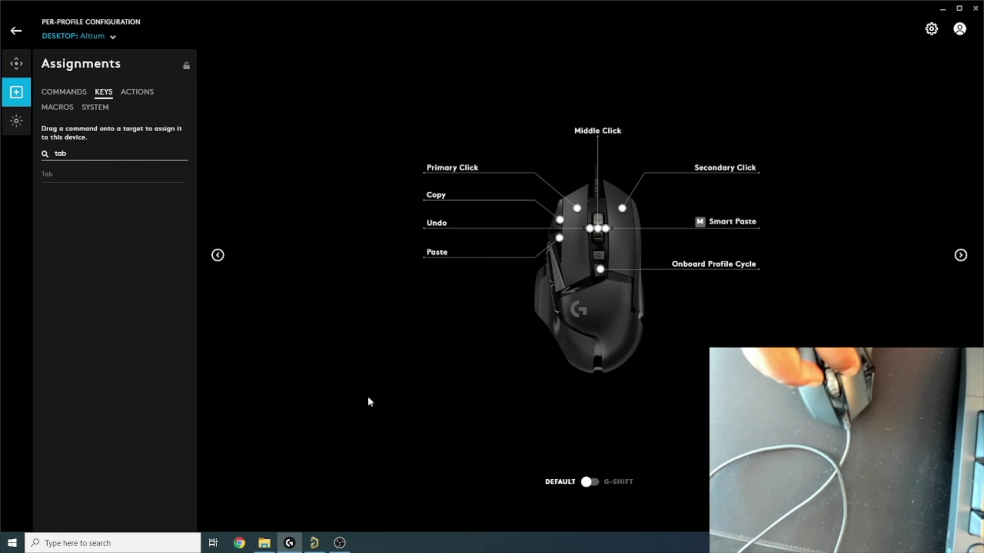
{"action": "left_click", "coordinate": [113, 39]}
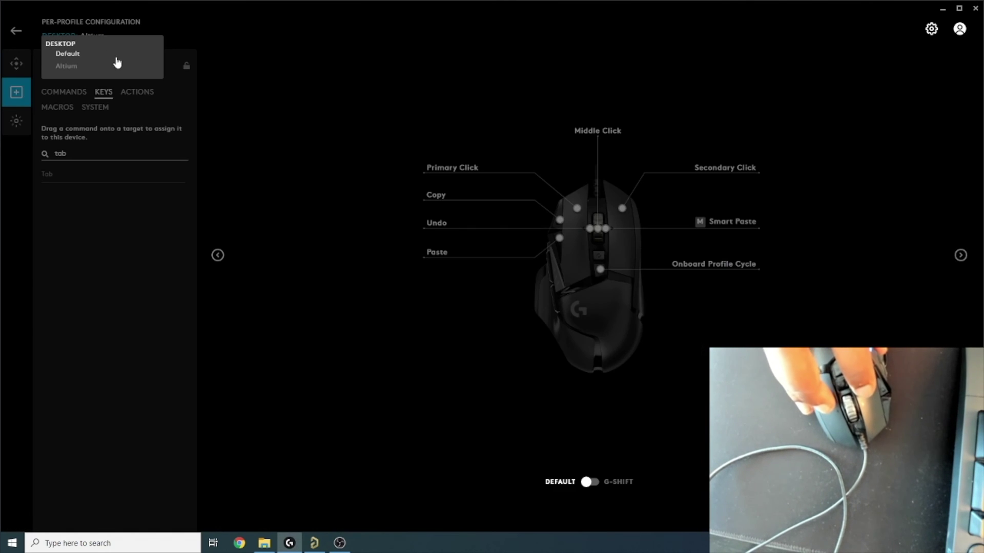
{"action": "left_click", "coordinate": [81, 43]}
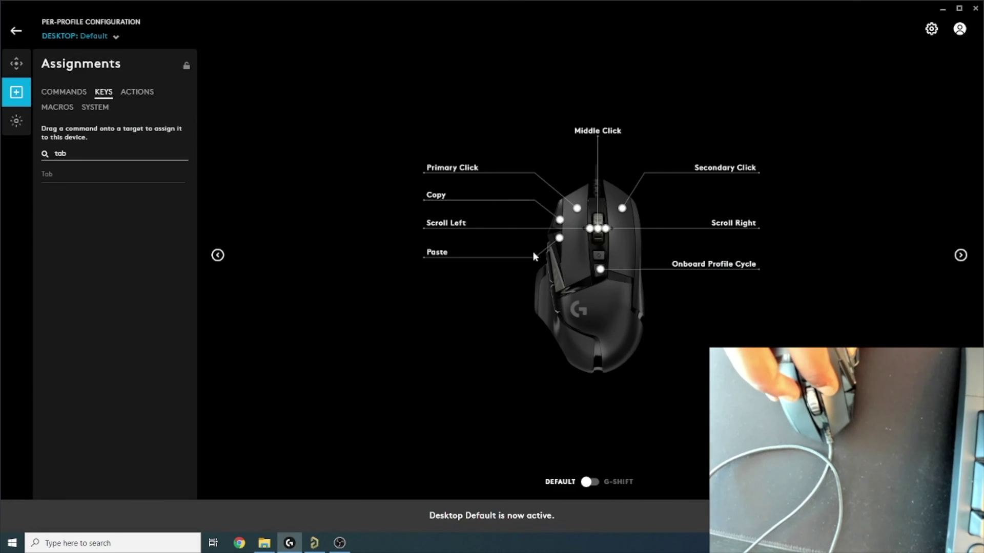
{"action": "left_click", "coordinate": [216, 256]}
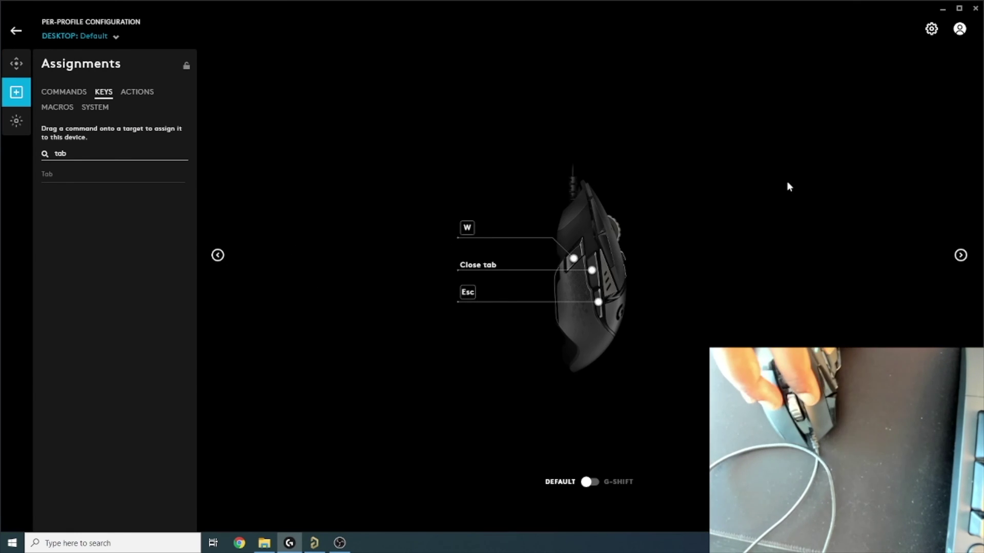
{"action": "left_click", "coordinate": [960, 255]}
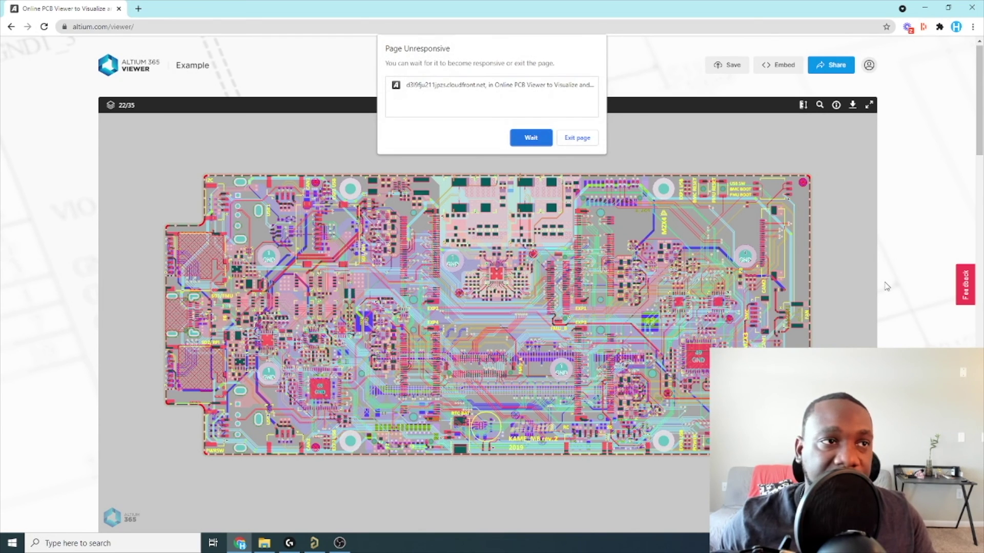
{"action": "left_click", "coordinate": [543, 136]}
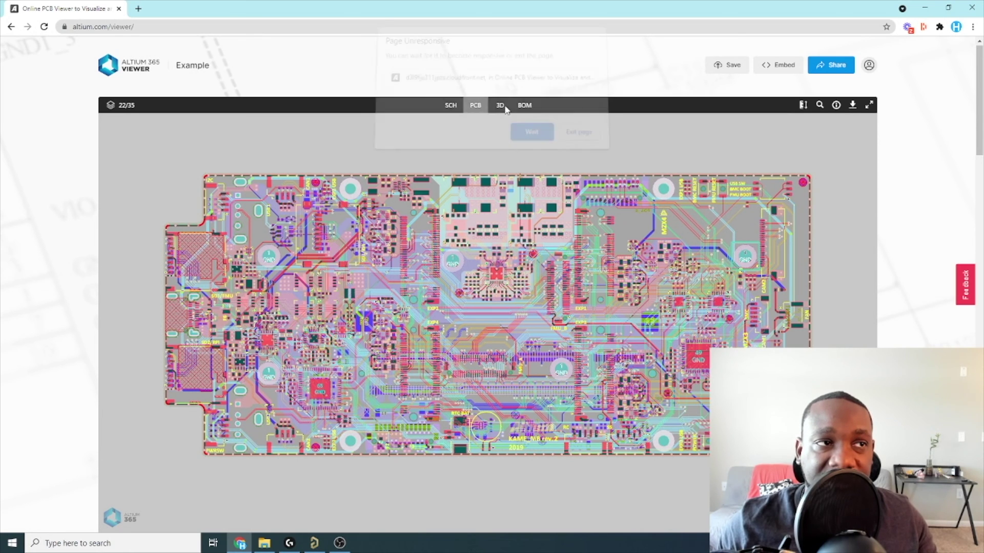
Open the PCMB063T-2R2MS Octopart page from the BOM, then return to the viewer's SCH view
{"action": "left_click", "coordinate": [531, 136]}
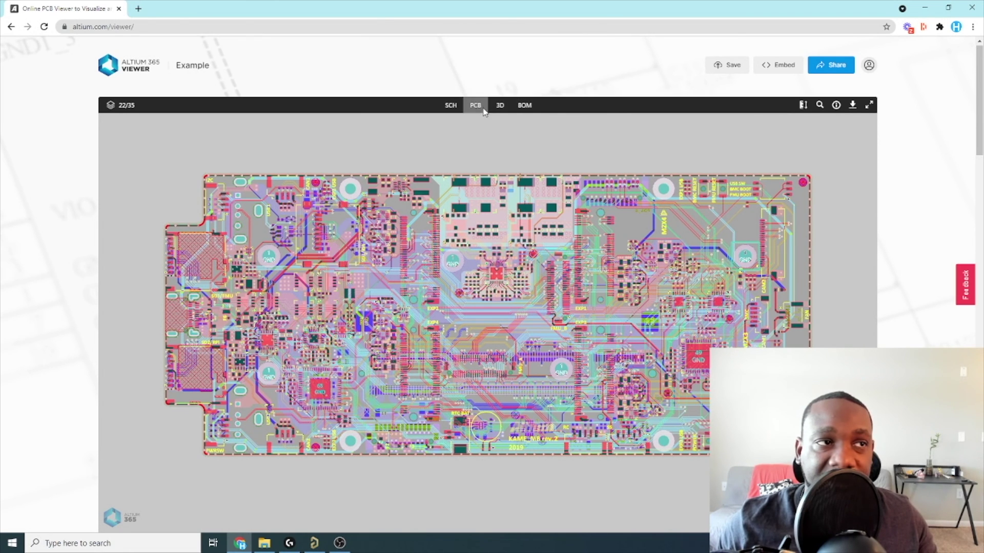
{"action": "left_click", "coordinate": [523, 105]}
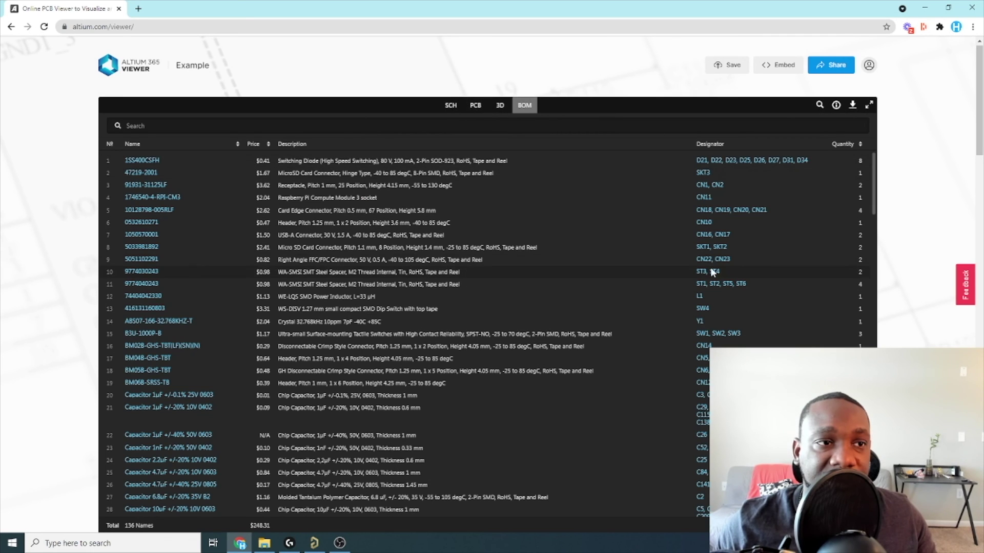
{"action": "scroll", "coordinate": [731, 303], "scroll_direction": "down", "scroll_amount": 10}
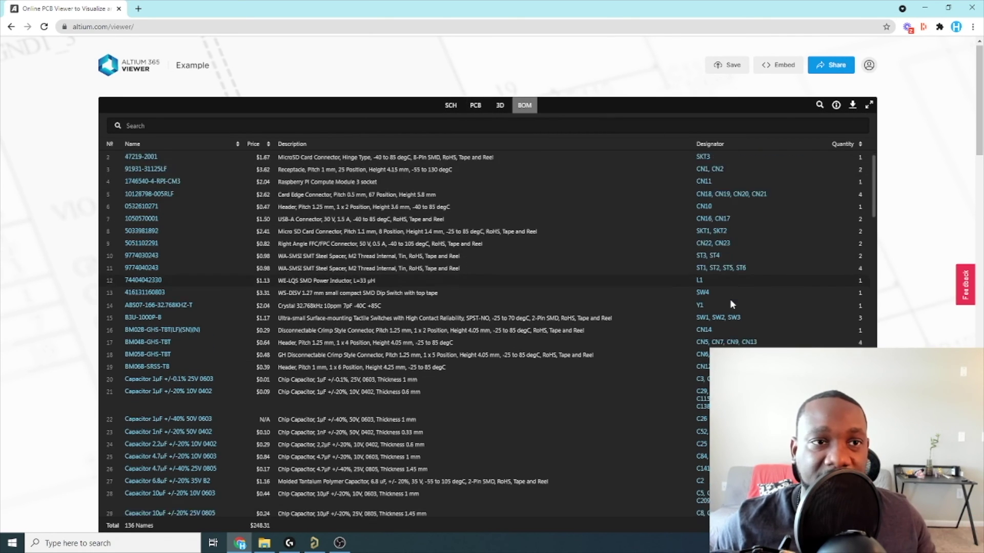
{"action": "scroll", "coordinate": [730, 300], "scroll_direction": "down", "scroll_amount": 5}
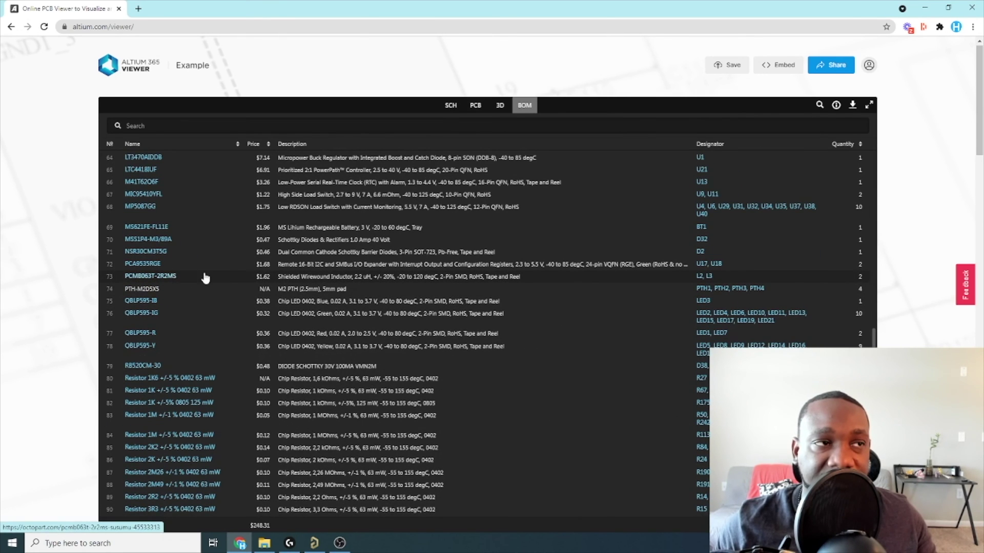
{"action": "left_click", "coordinate": [164, 277]}
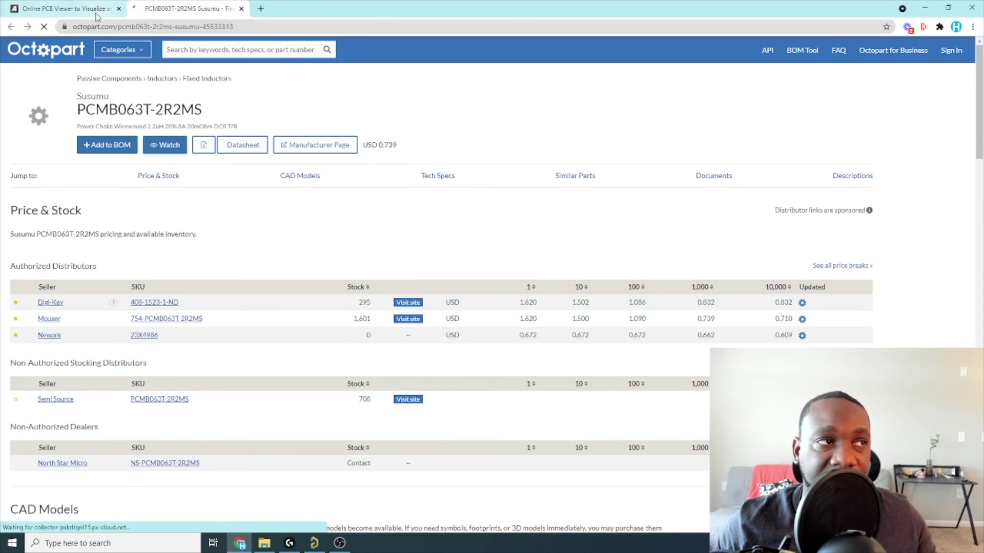
{"action": "left_click", "coordinate": [90, 10]}
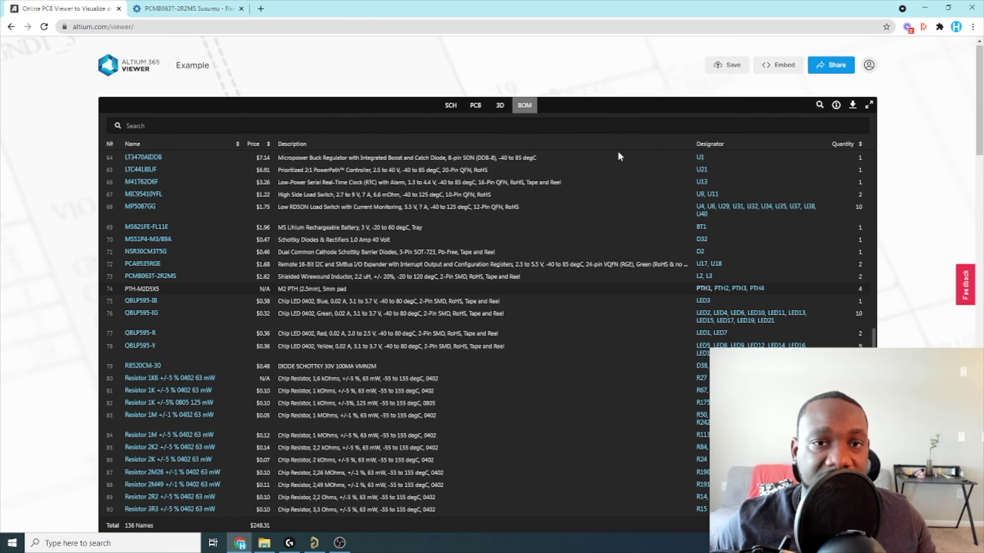
{"action": "left_click", "coordinate": [456, 105]}
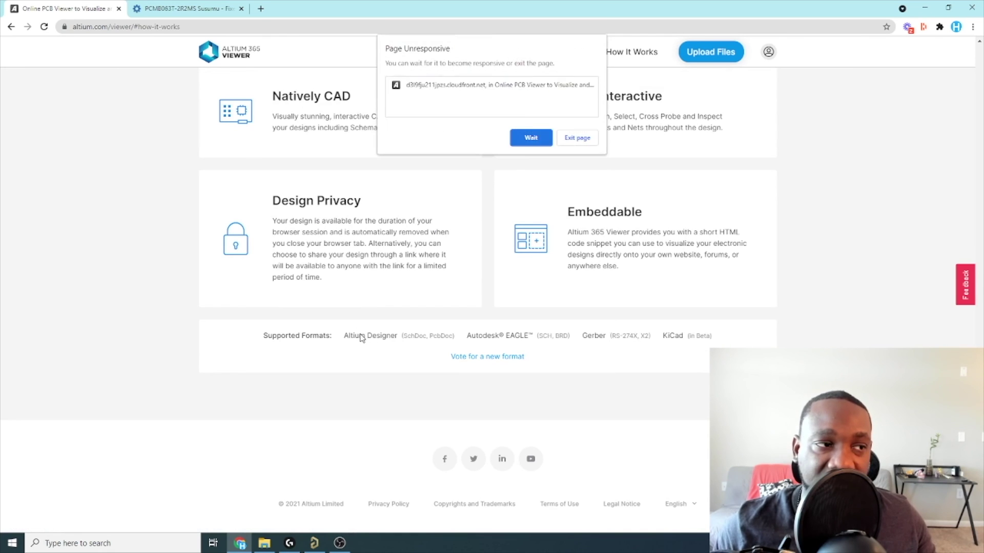
Close the Page Unresponsive dialog and briefly highlight the Gerber and KiCad supported formats
{"action": "key", "text": "Return"}
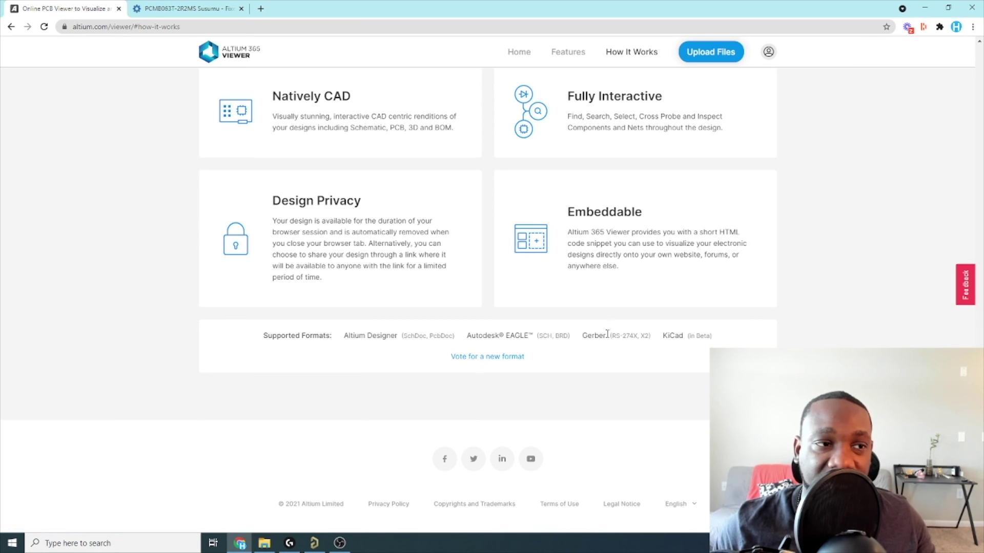
{"action": "left_click_drag", "start_coordinate": [583, 335], "coordinate": [653, 336]}
{"action": "left_click", "coordinate": [650, 336]}
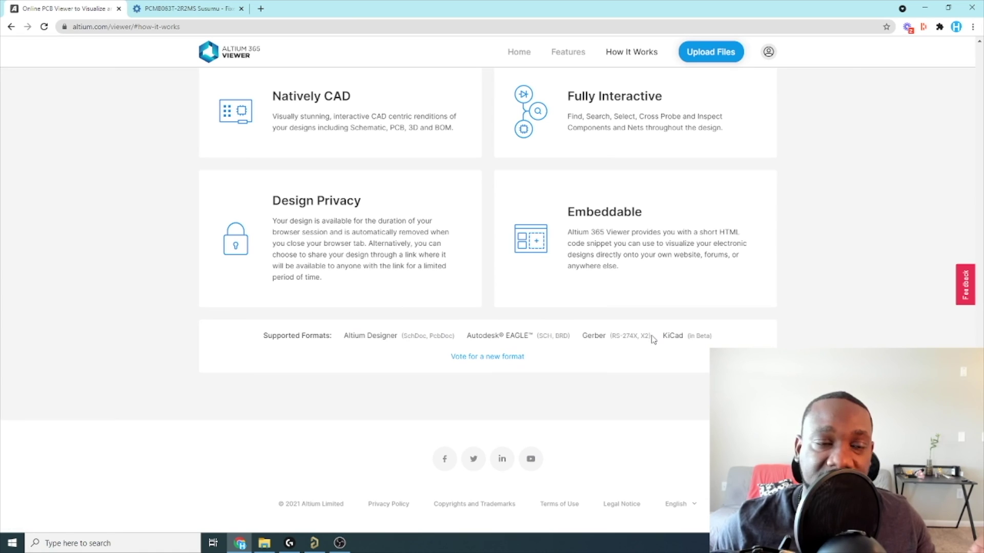